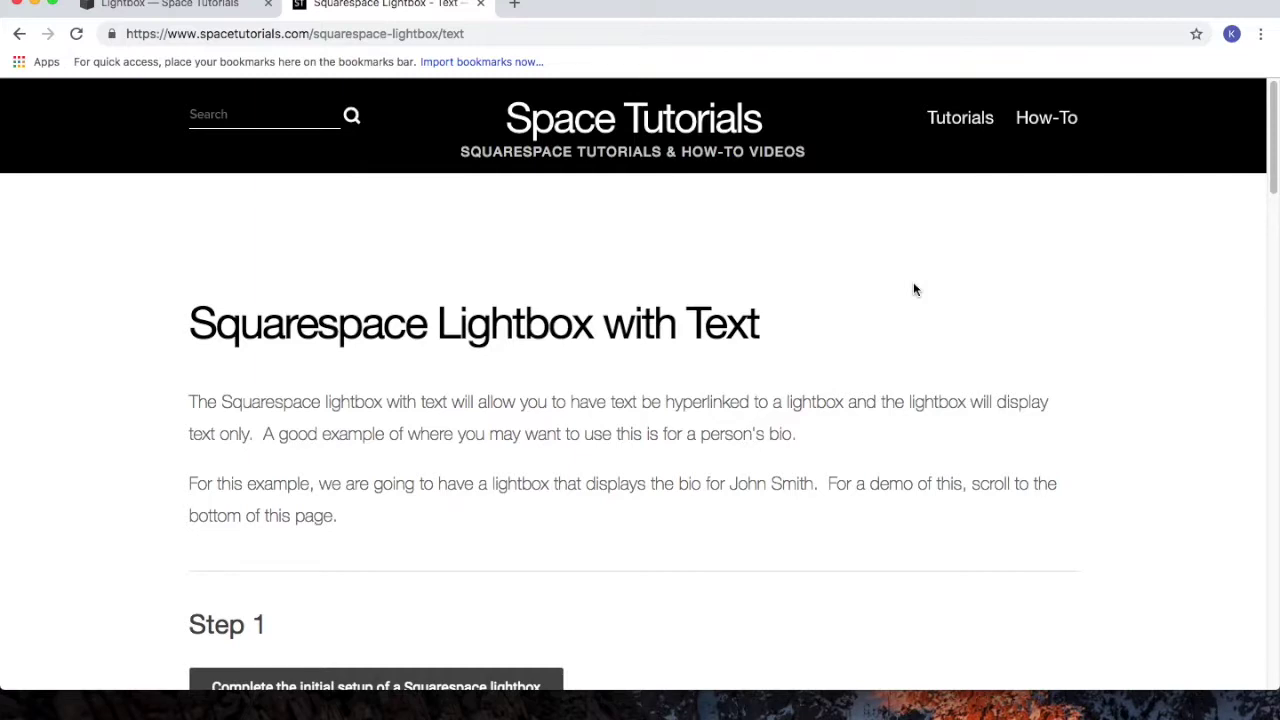
# - Copy the Step 2 anchor link code with the data-featherlight attribute from the tutorial page
pyautogui.moveTo(205, 317); pyautogui.dragTo(757, 317)
pyautogui.click(792, 327)
pyautogui.scroll(-5, 772, 330)
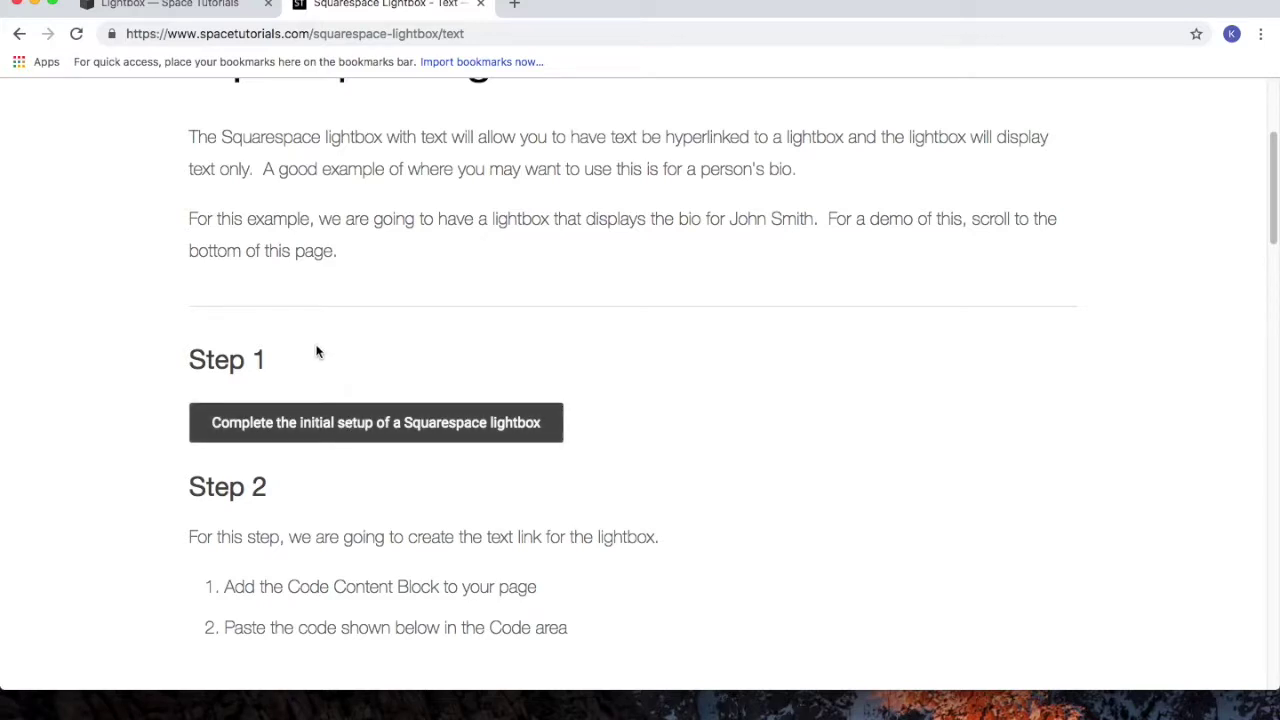
pyautogui.scroll(-1, 317, 348)
pyautogui.scroll(-5, 318, 346)
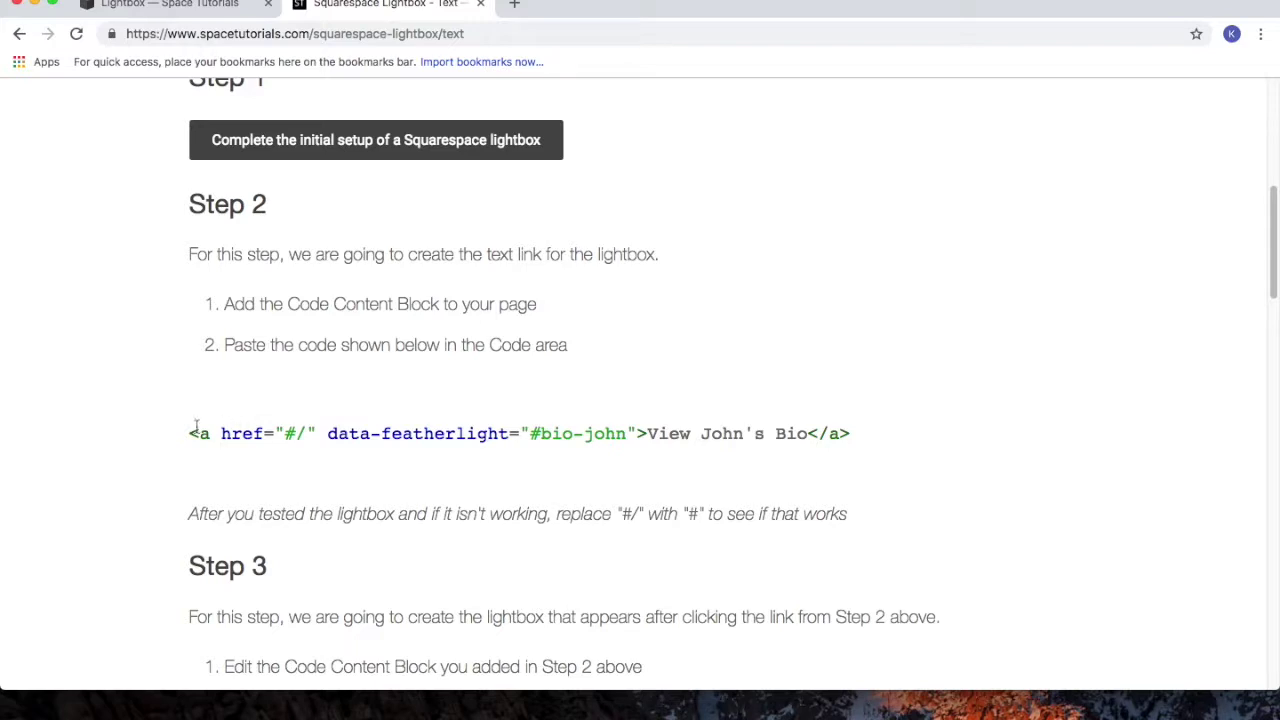
pyautogui.moveTo(190, 432); pyautogui.dragTo(848, 433)
pyautogui.press('super+c')
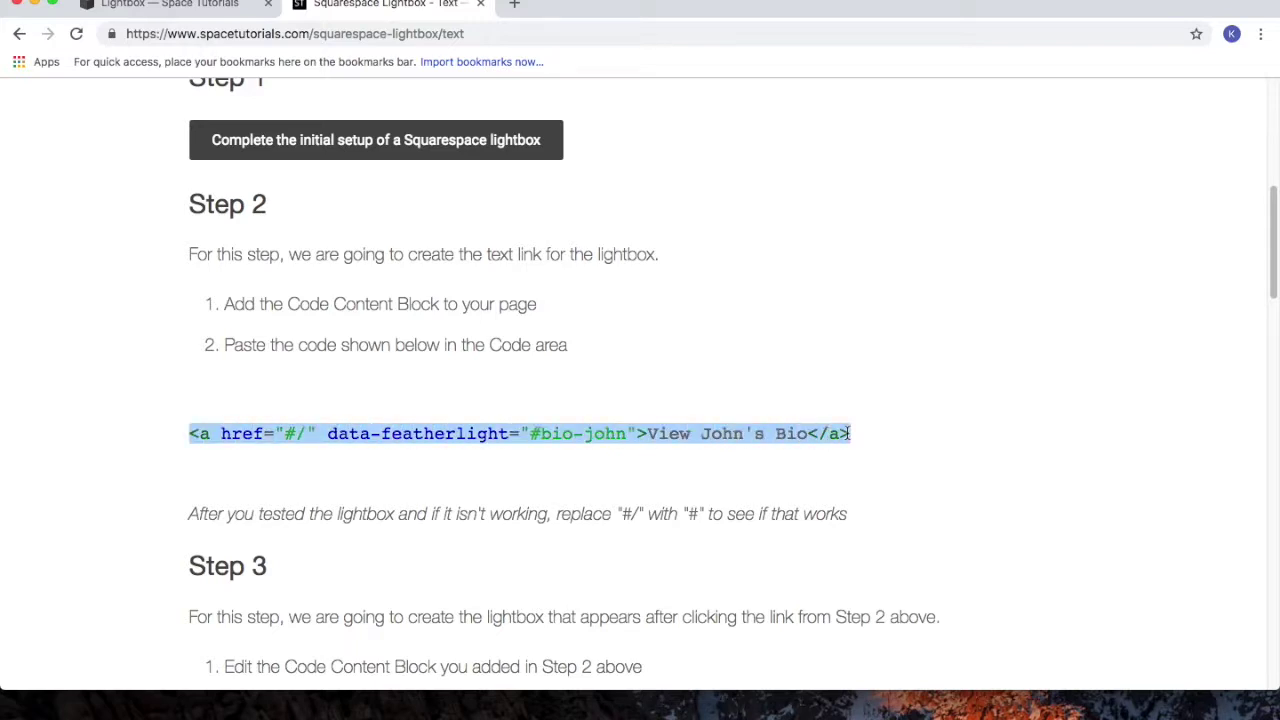
# - Switch to the Squarespace demo site and add a Code block below the heading in the Lightbox page's content
pyautogui.click(168, 5)
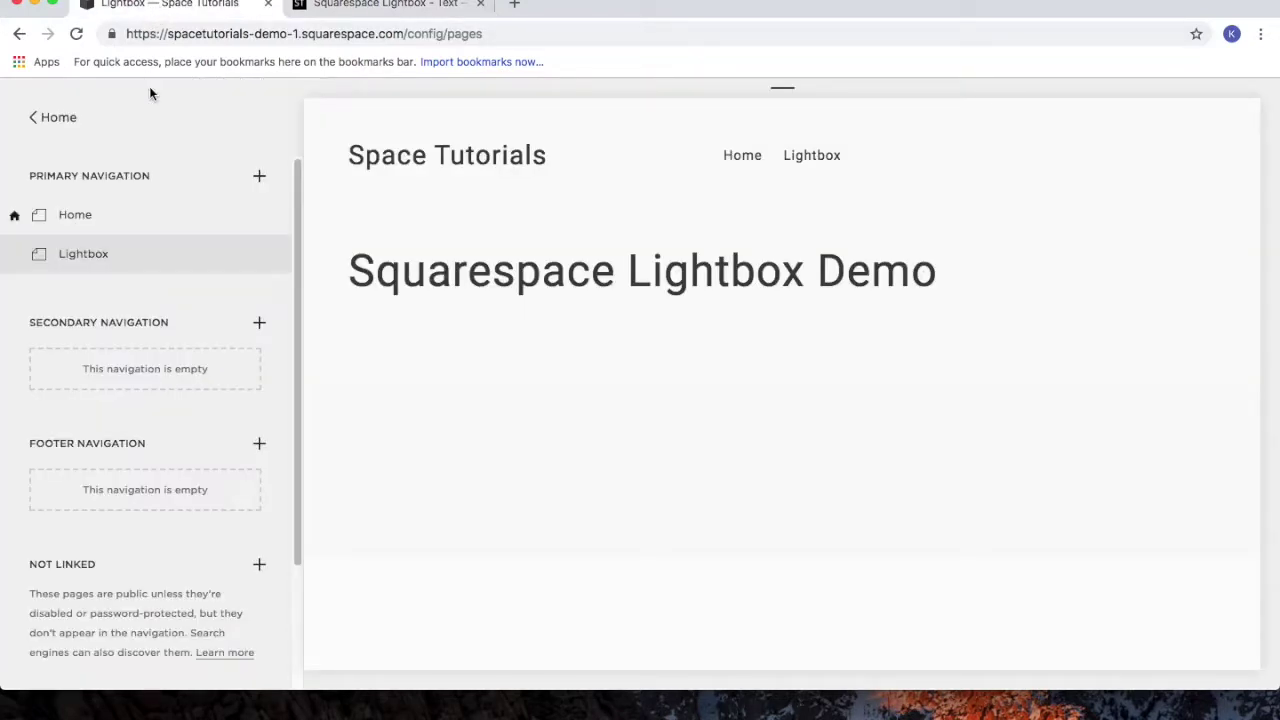
pyautogui.moveTo(246, 263)
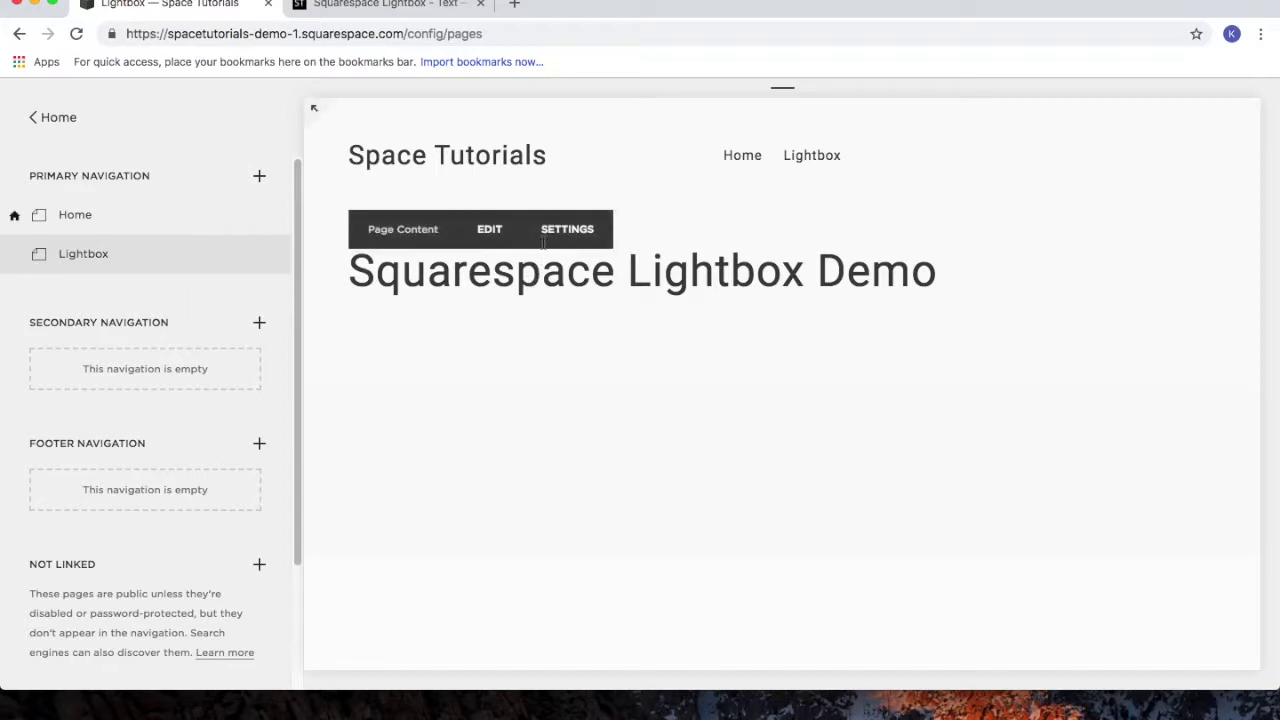
pyautogui.click(489, 231)
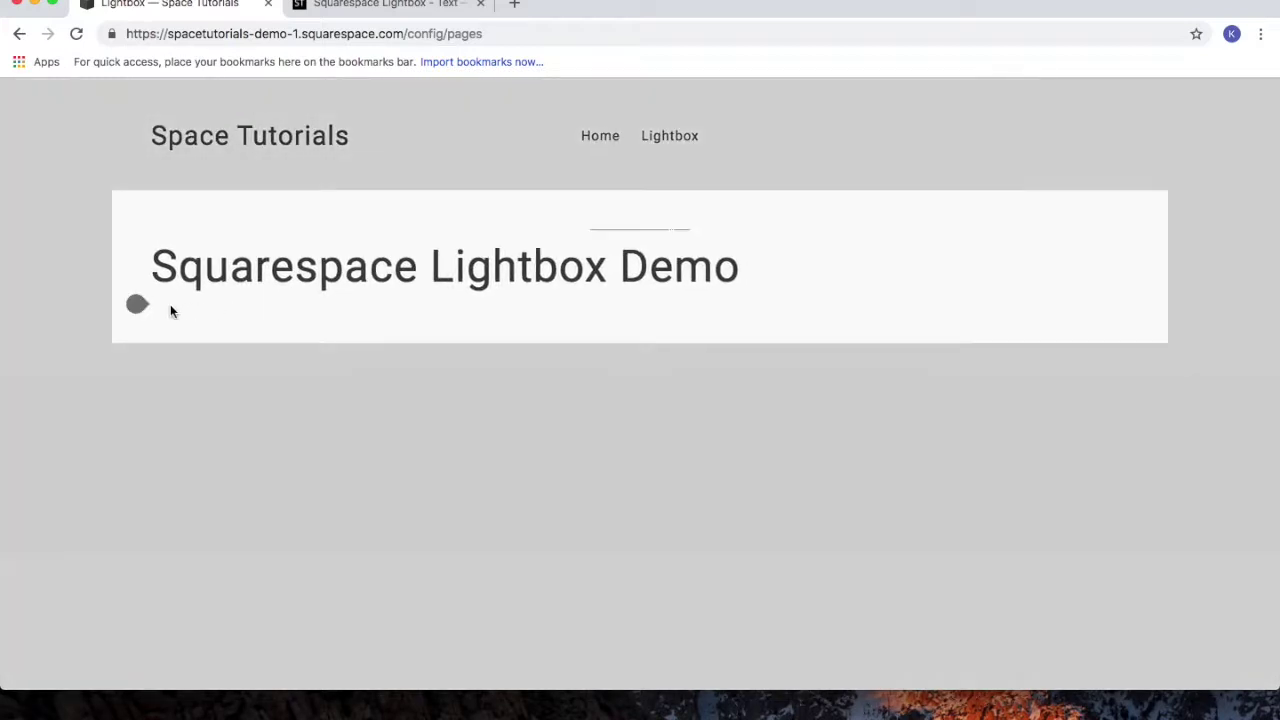
pyautogui.click(135, 307)
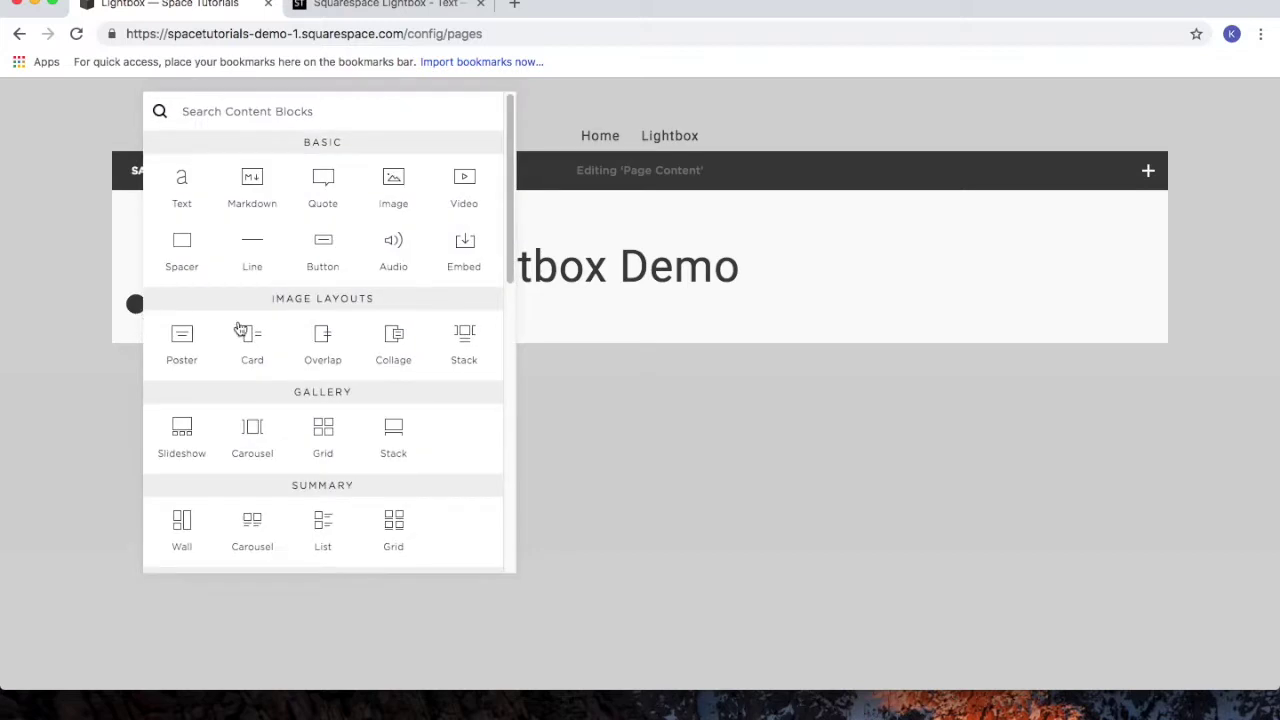
pyautogui.scroll(-4, 400, 357)
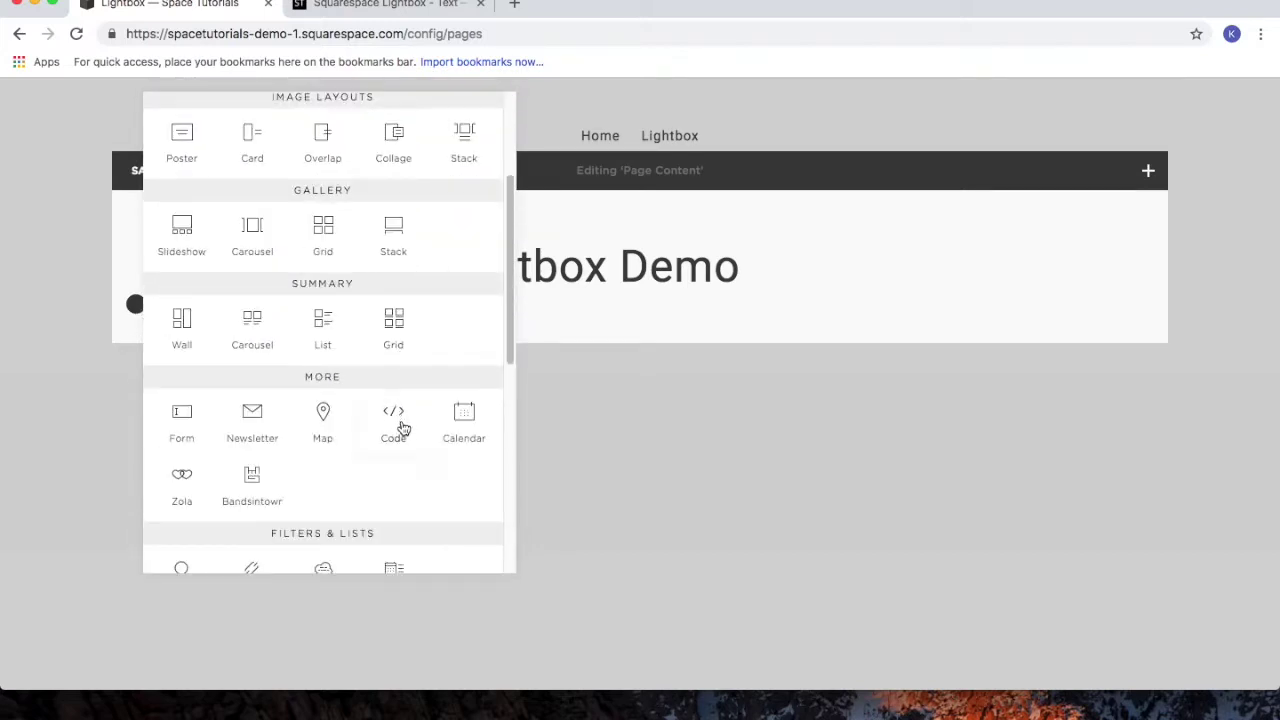
pyautogui.click(397, 427)
# - Replace the Code block's placeholder "Hello, World!" HTML with the copied lightbox link code
pyautogui.moveTo(898, 403); pyautogui.dragTo(762, 402)
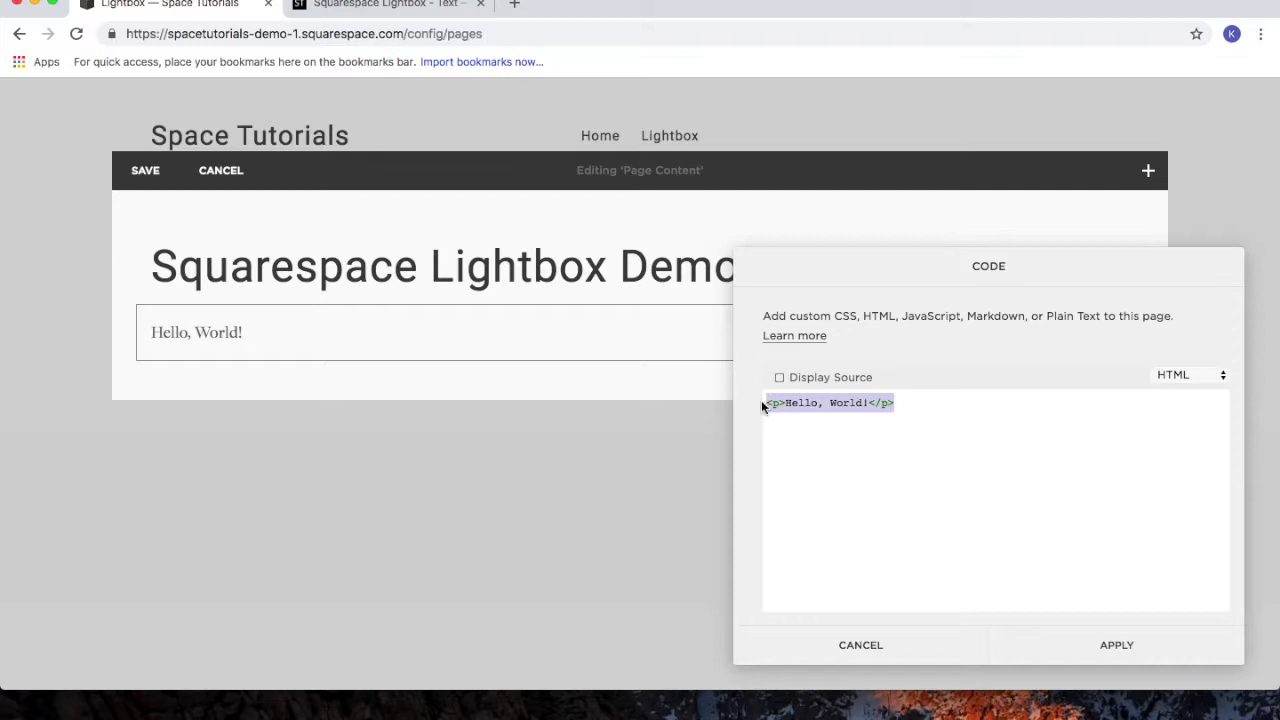
pyautogui.press('BackSpace')
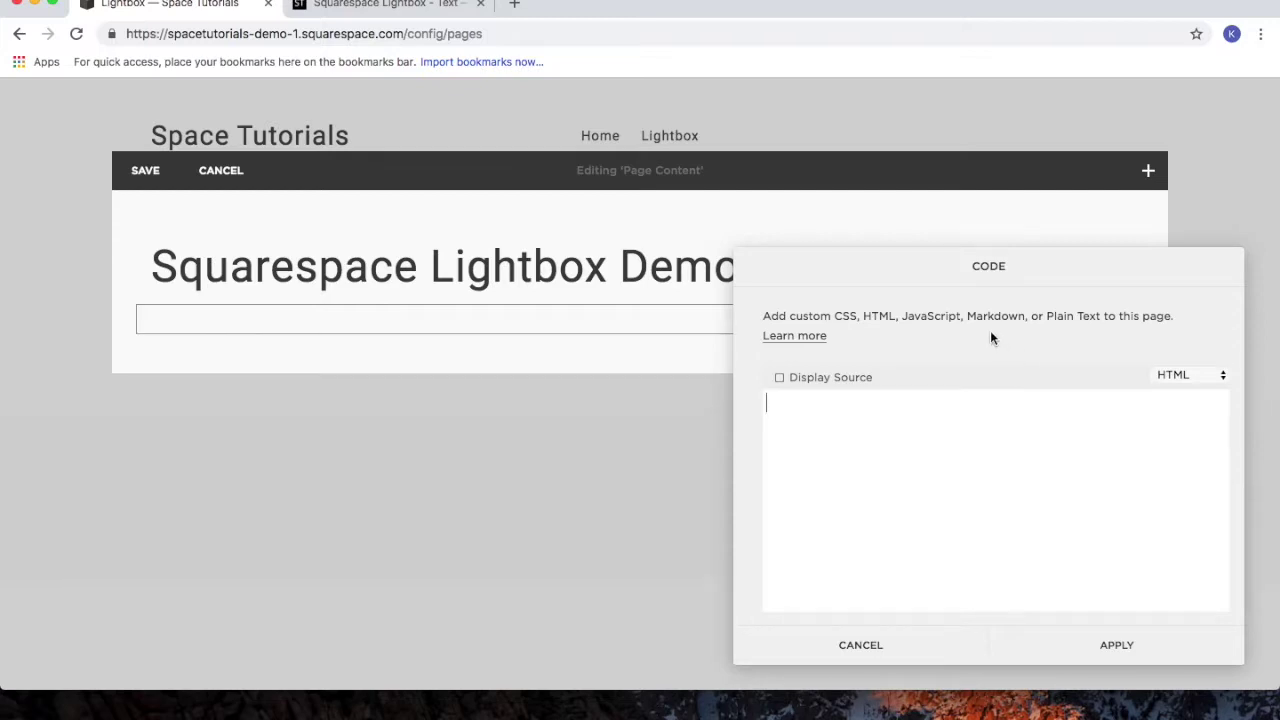
pyautogui.press('super+v')
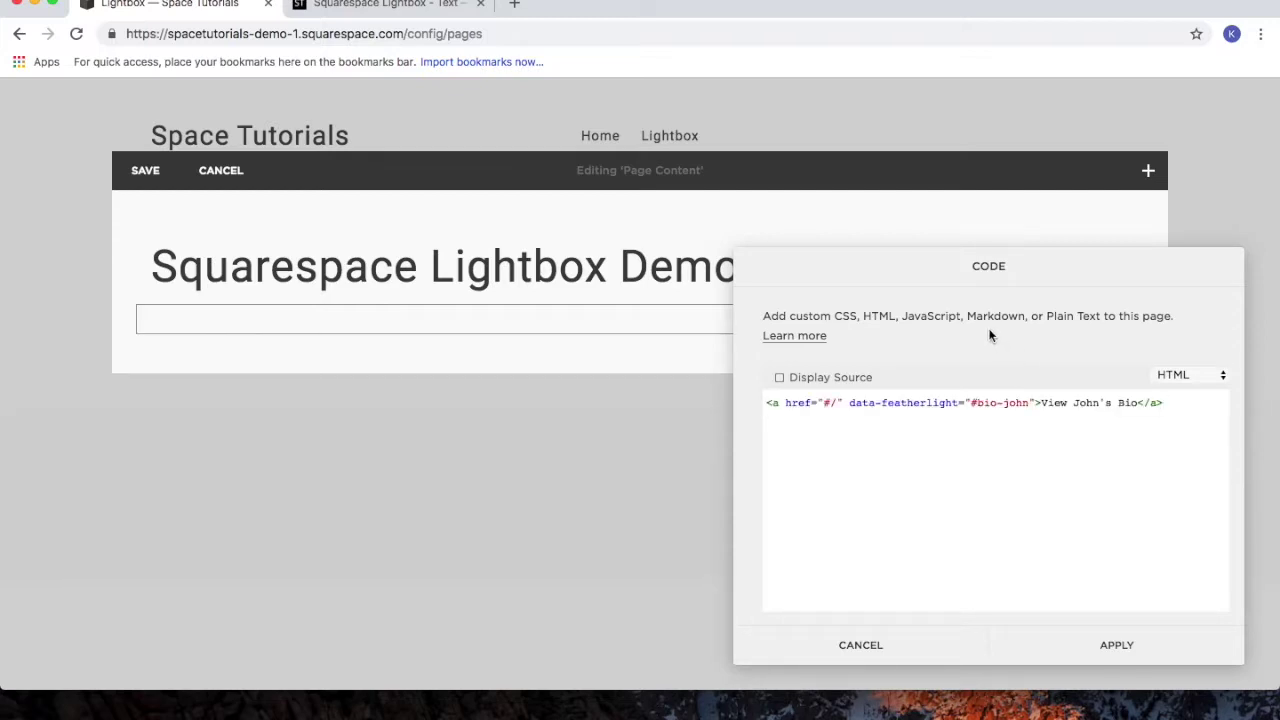
# - Copy the complete Step 3 code from the tutorial page, including the display:none div and the bio paragraph
pyautogui.click(417, 7)
pyautogui.scroll(-3, 453, 344)
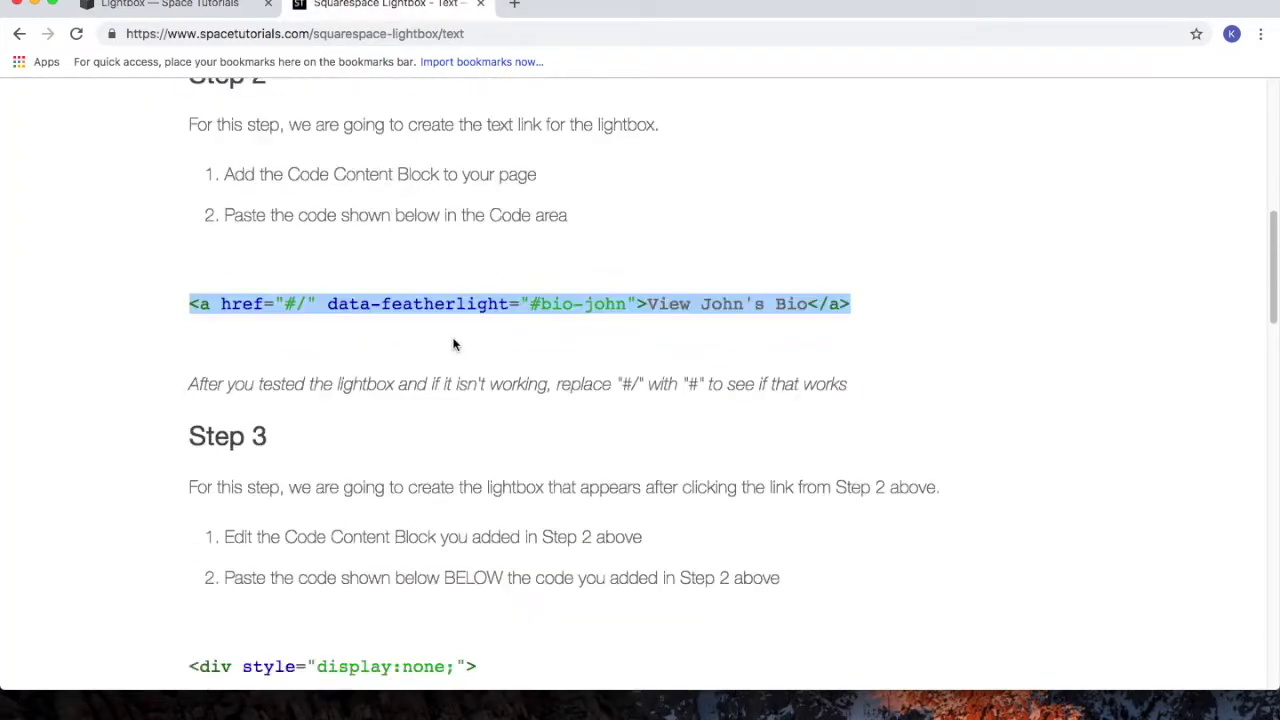
pyautogui.scroll(-3, 453, 344)
pyautogui.moveTo(190, 258); pyautogui.dragTo(310, 276)
pyautogui.click(331, 318)
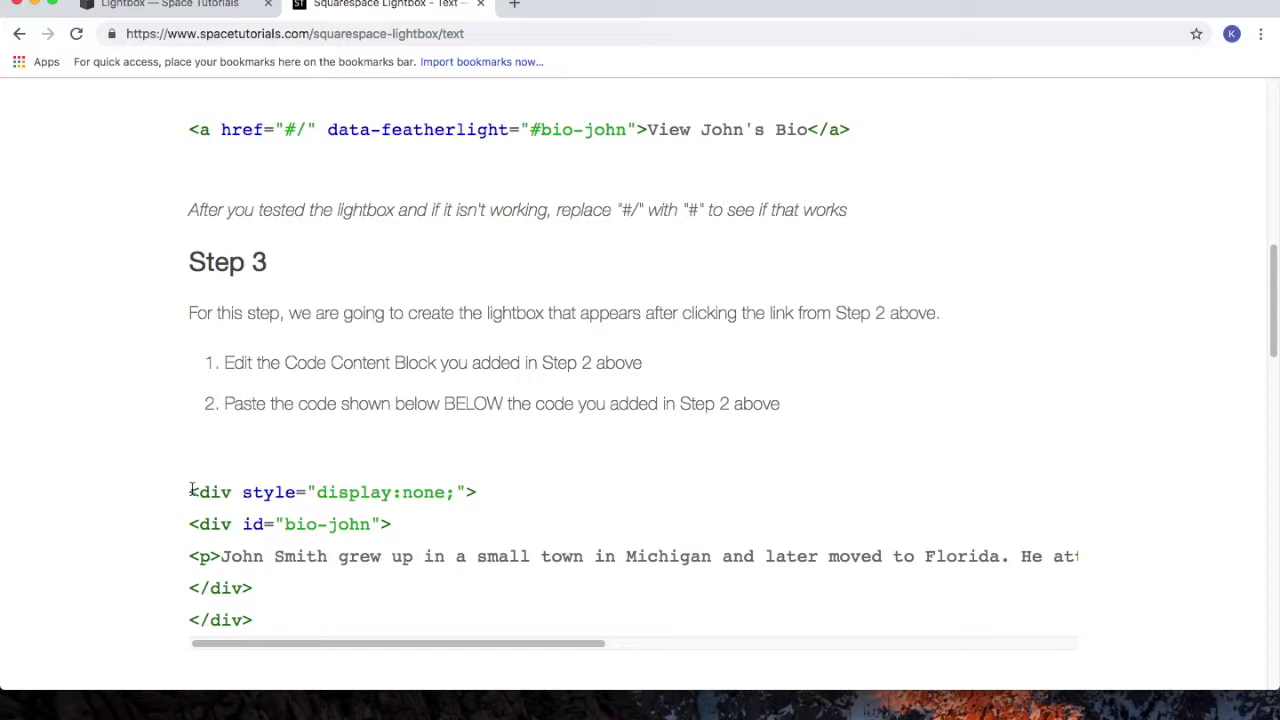
pyautogui.moveTo(192, 489); pyautogui.dragTo(268, 610)
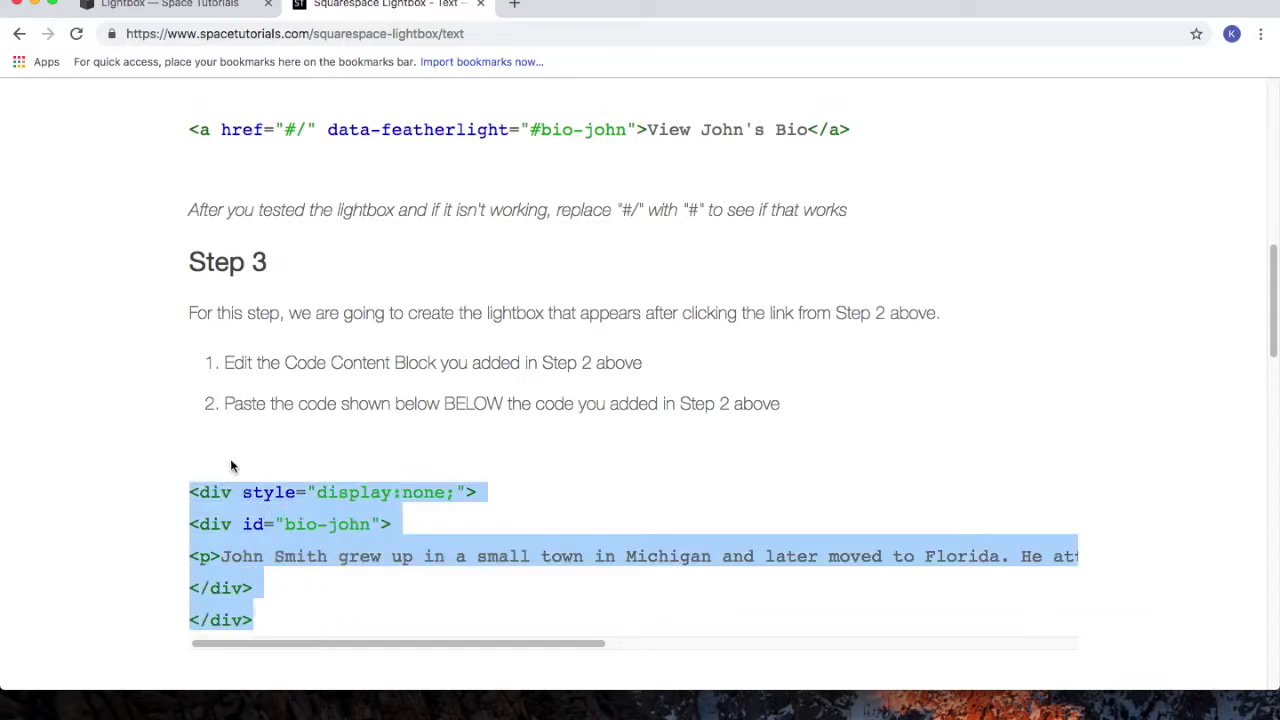
# - Paste the copied hidden div code with the bio paragraph on a new line below the link in the Code block
pyautogui.click(215, 8)
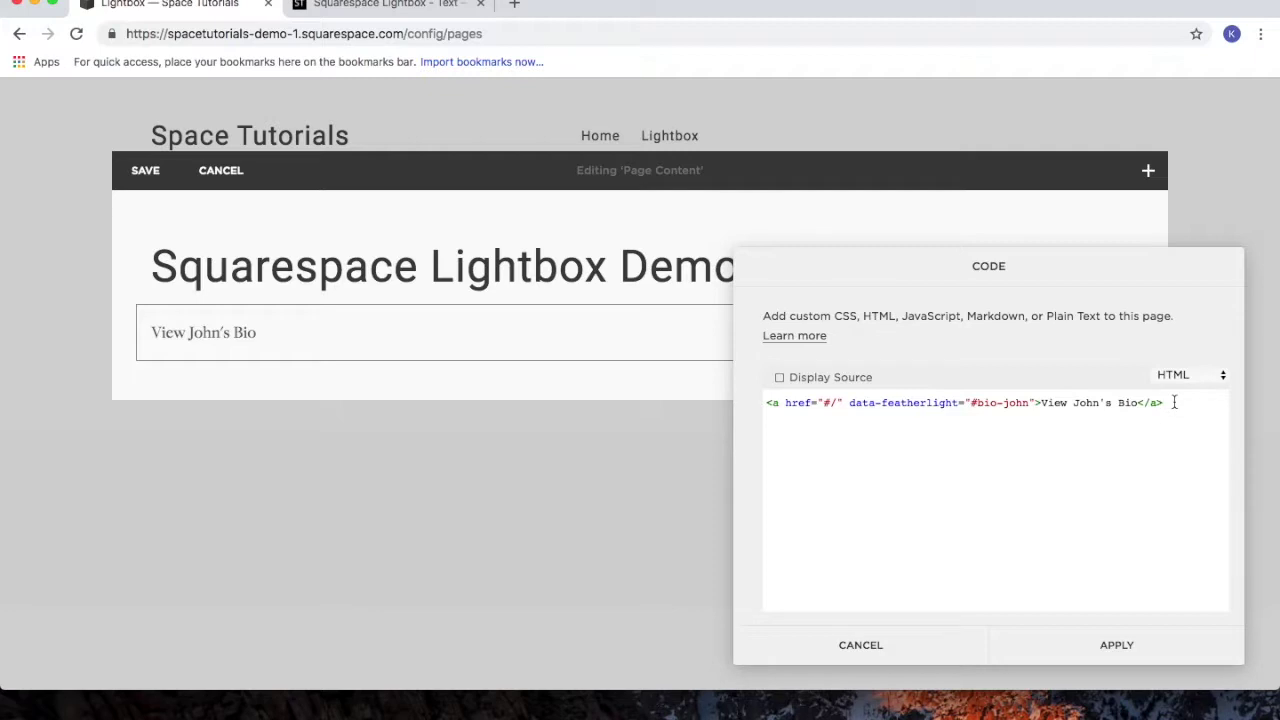
pyautogui.moveTo(1165, 403); pyautogui.dragTo(769, 407)
pyautogui.click(771, 422)
pyautogui.write('<div style="display:none;"> <div id="bio-john"> <p>John Smith grew up in a small town in Michigan and later moved to Florida. He attended school at Vandelay Industries College and went on to work for the New York Yankees.</p> </div> </div>')
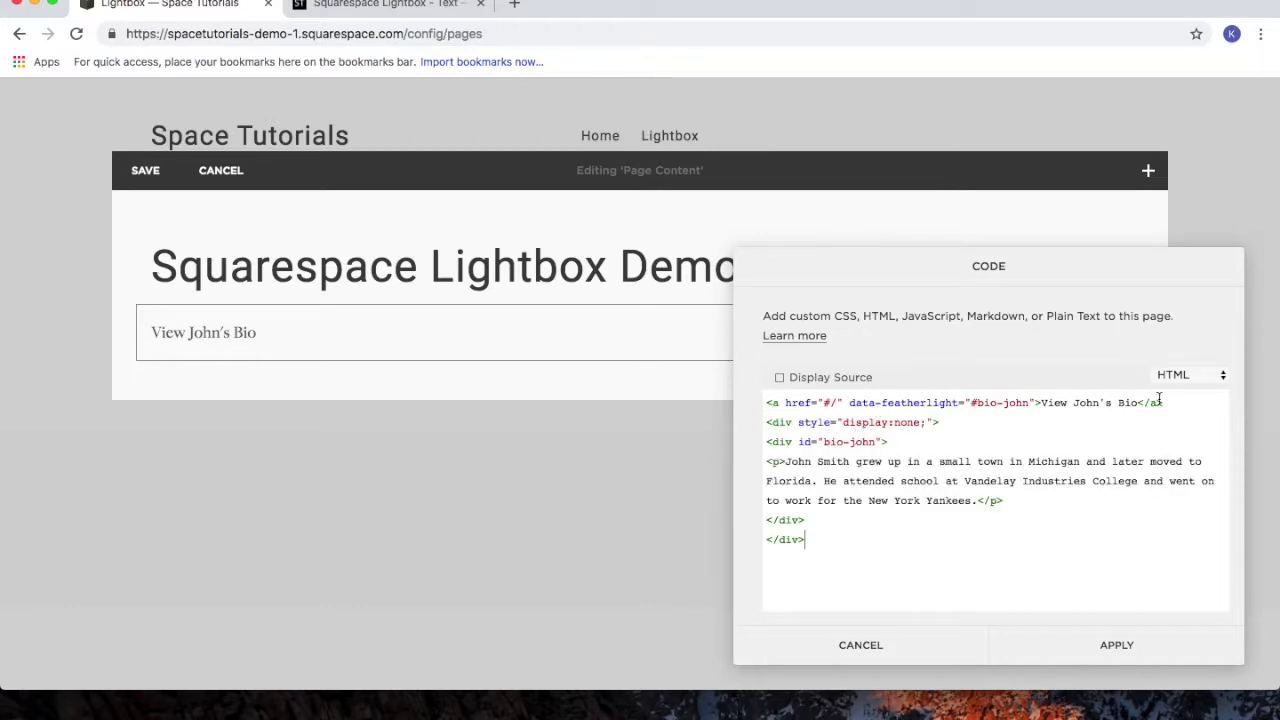
# - Apply the link and hidden bio code to the Code block and save the page content
pyautogui.moveTo(1168, 402); pyautogui.dragTo(768, 399)
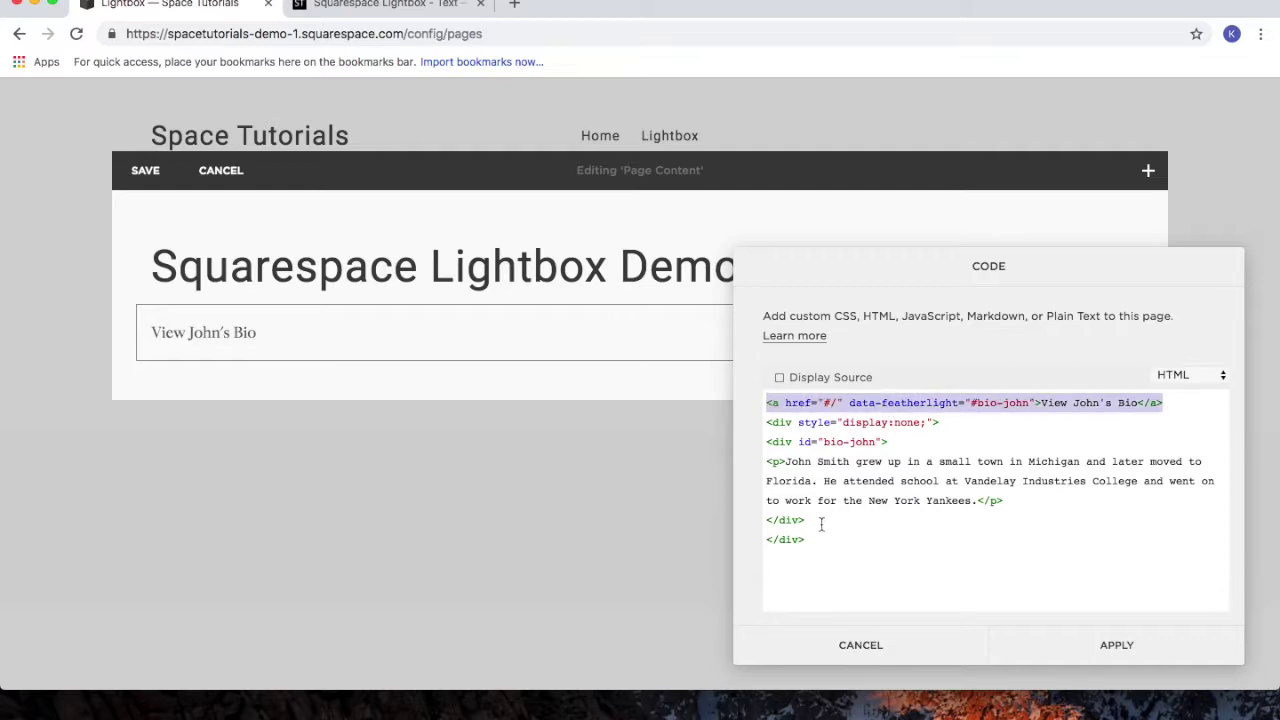
pyautogui.moveTo(808, 540); pyautogui.dragTo(761, 428)
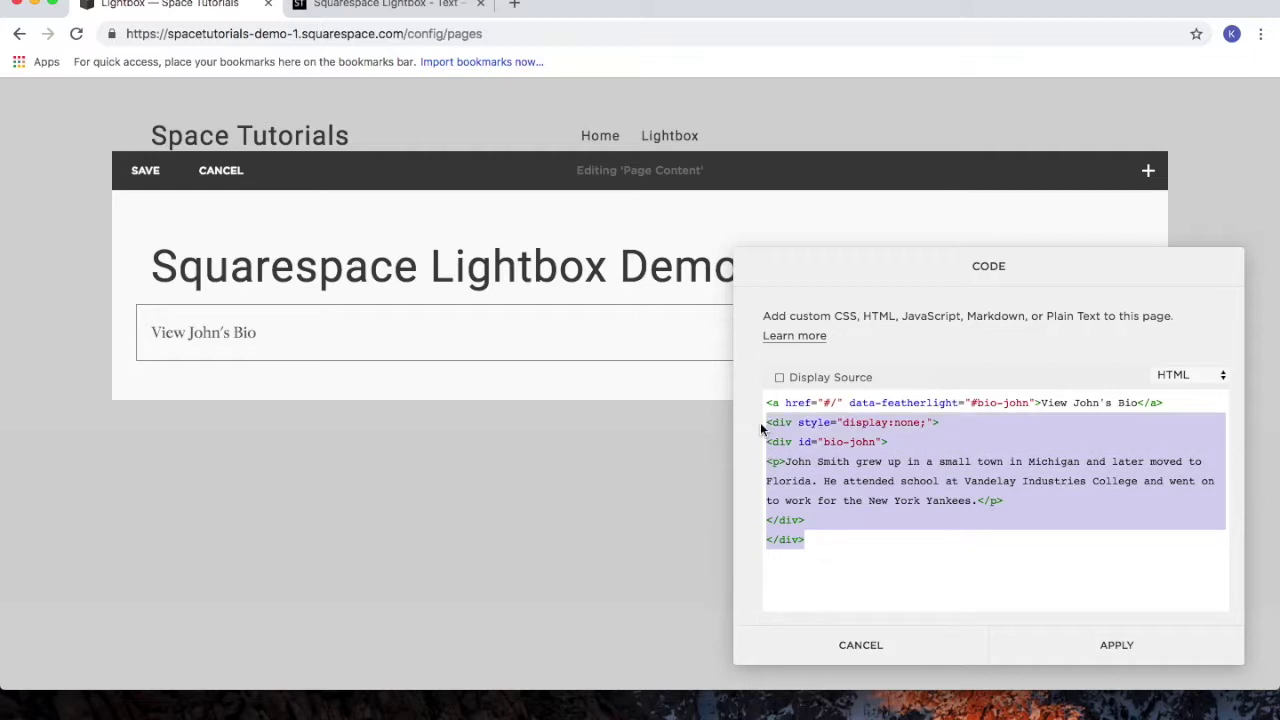
pyautogui.click(1038, 502)
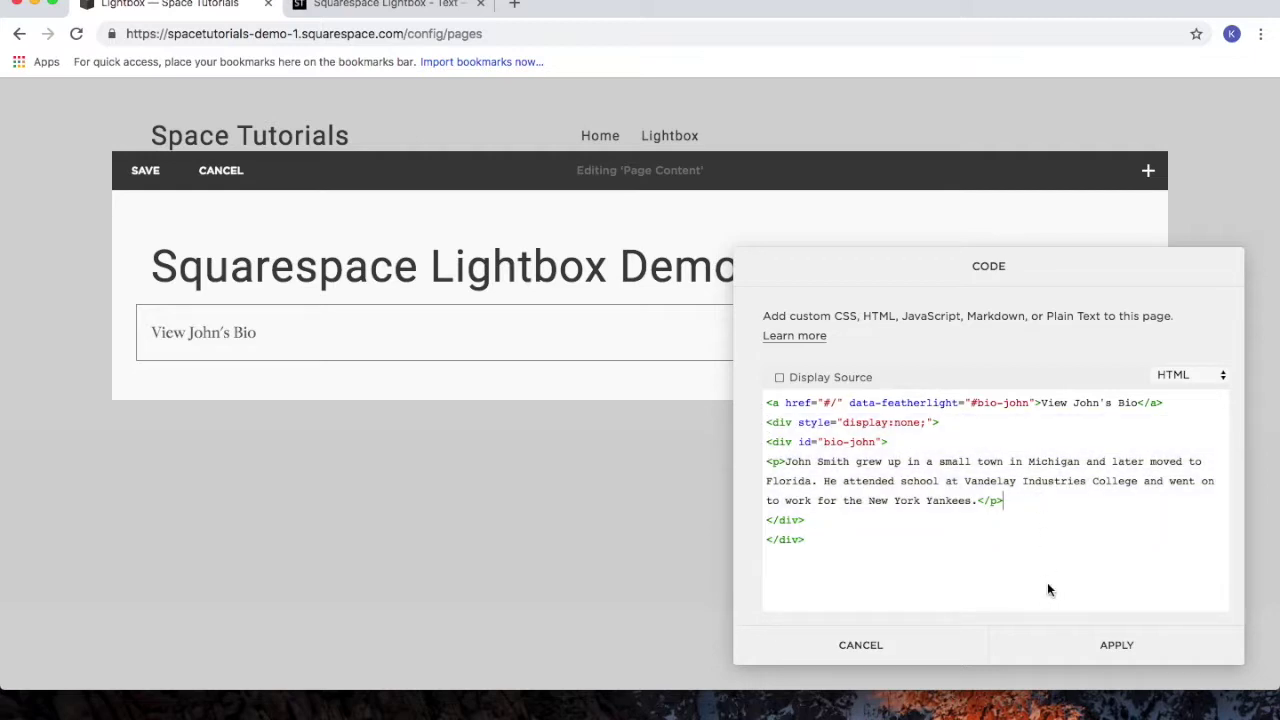
pyautogui.click(1100, 646)
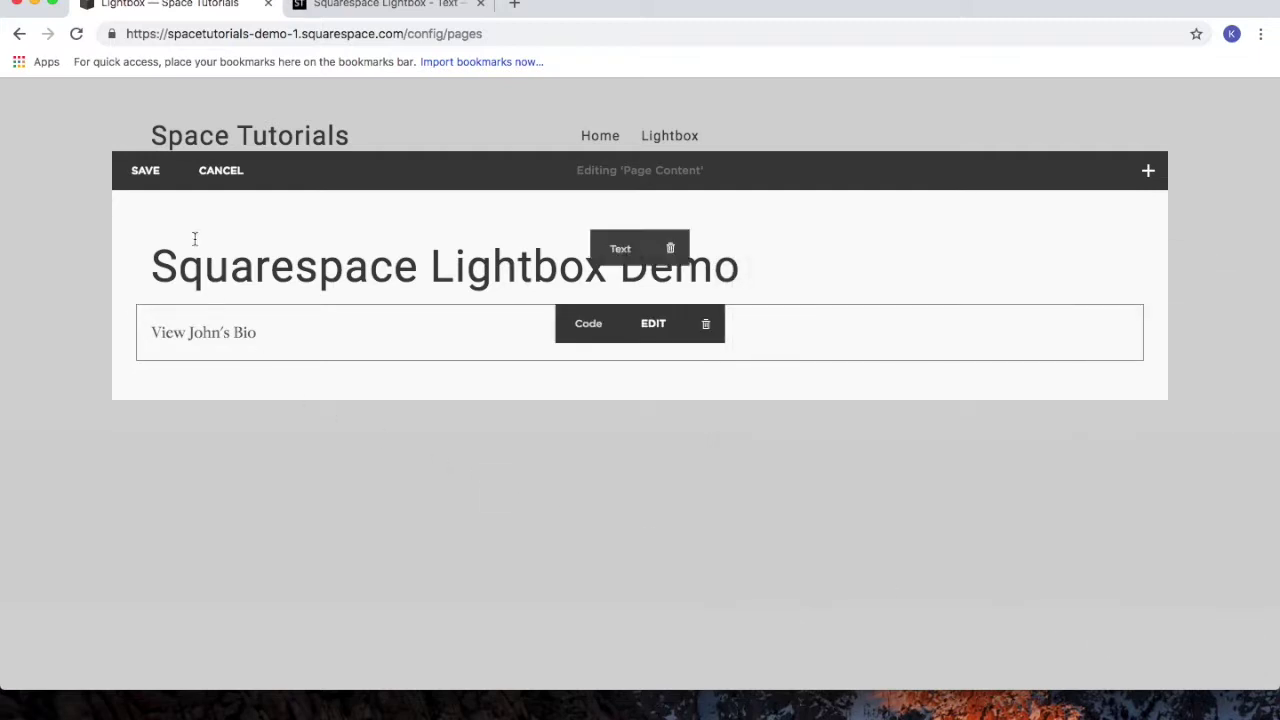
pyautogui.click(150, 172)
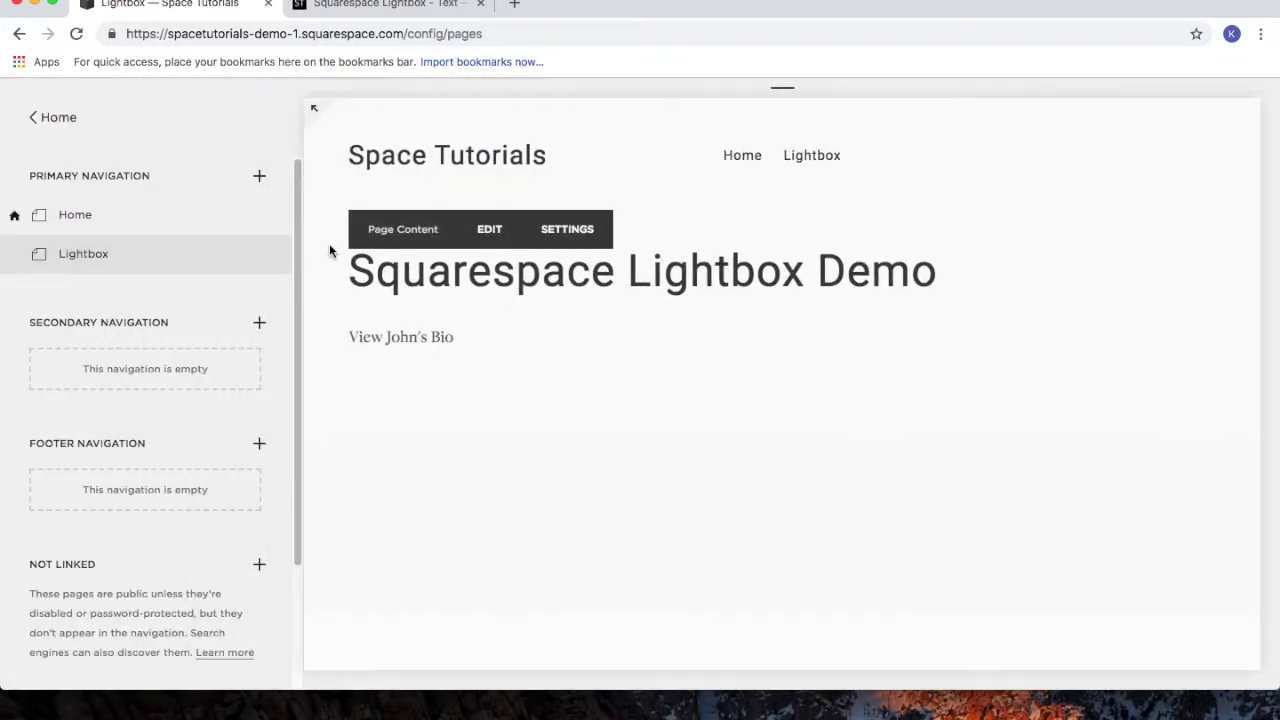
# - Reload the page and test the bio link by opening its lightbox and closing it again
pyautogui.click(78, 36)
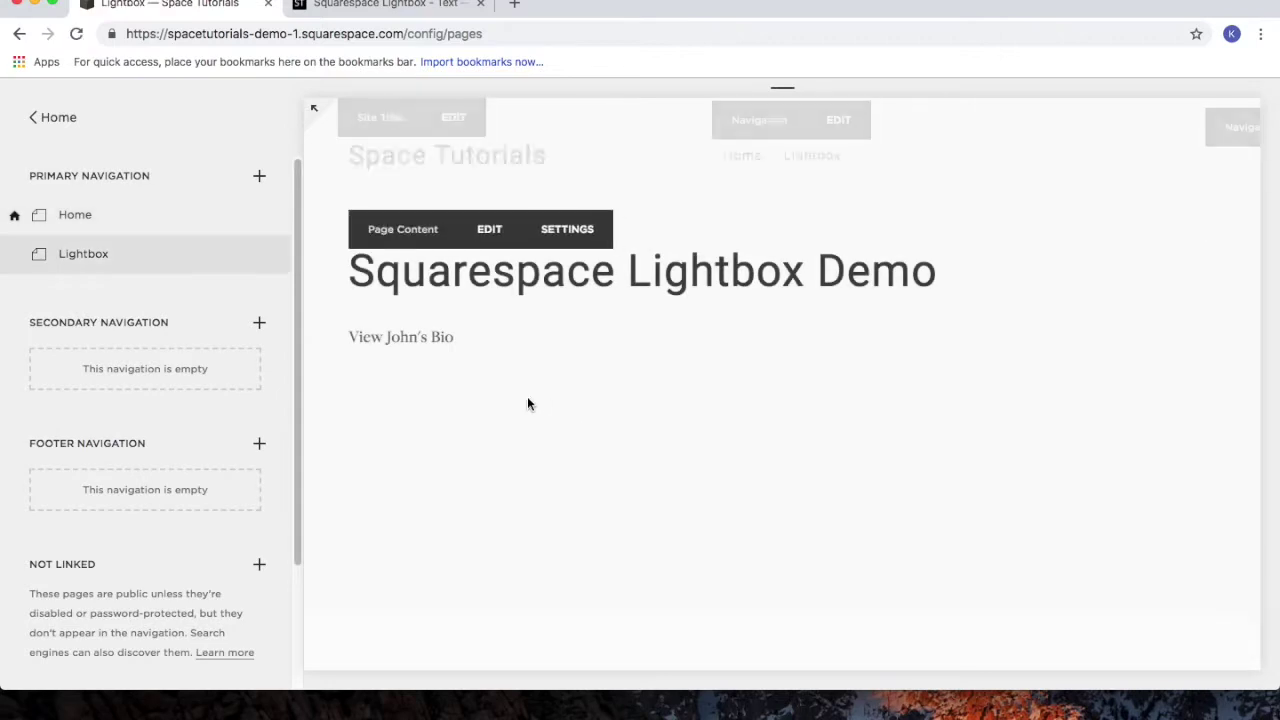
pyautogui.click(429, 340)
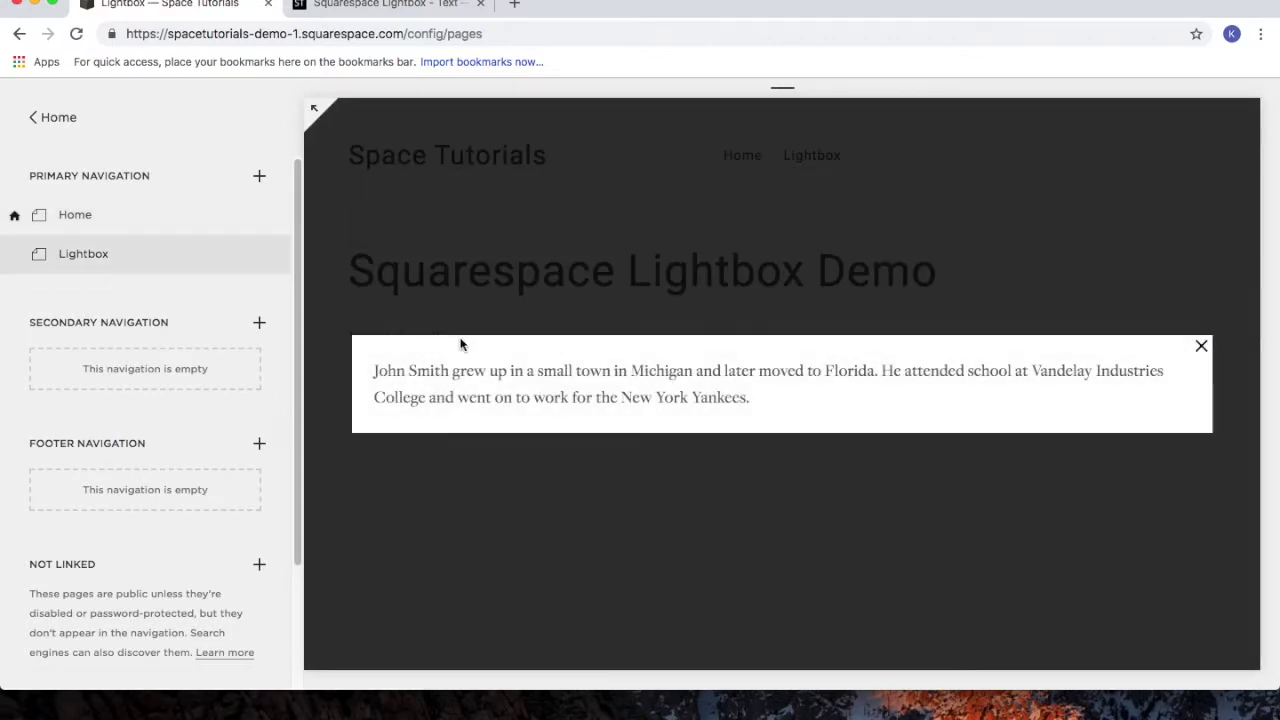
pyautogui.click(1201, 346)
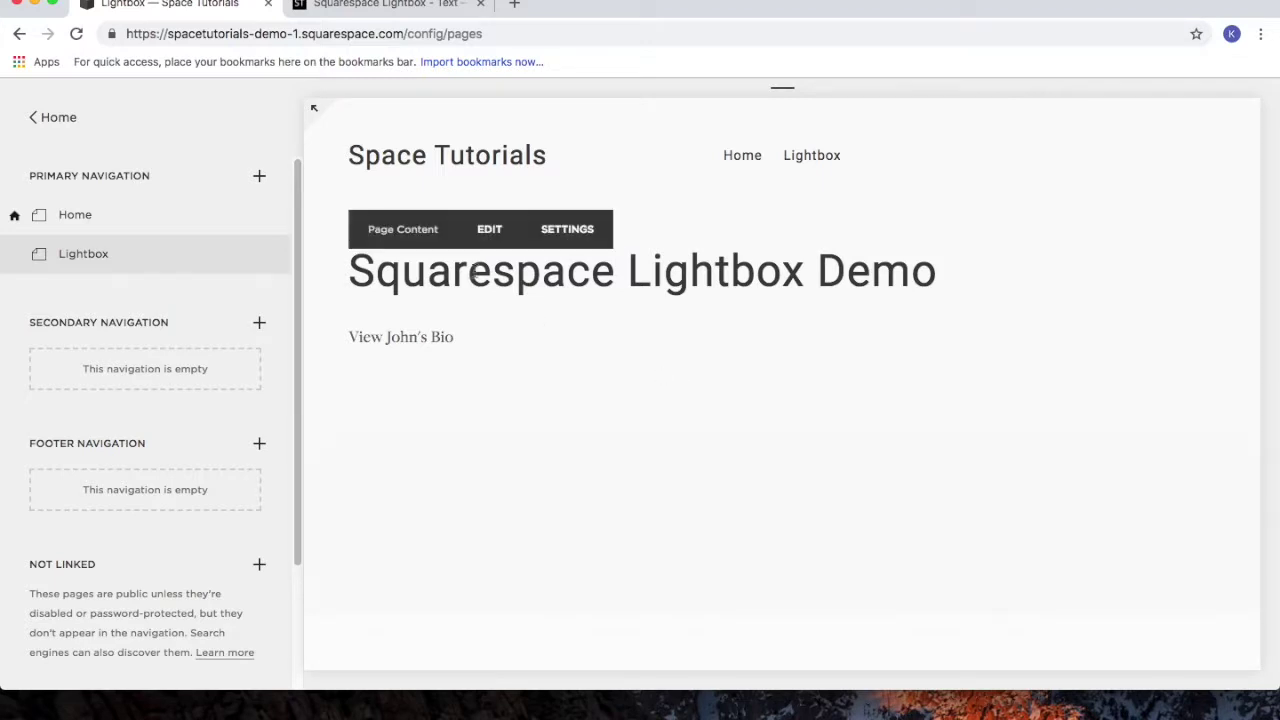
# - Reopen the Code block for editing and replace the first name in the link's visible text with the new person's
pyautogui.moveTo(487, 238)
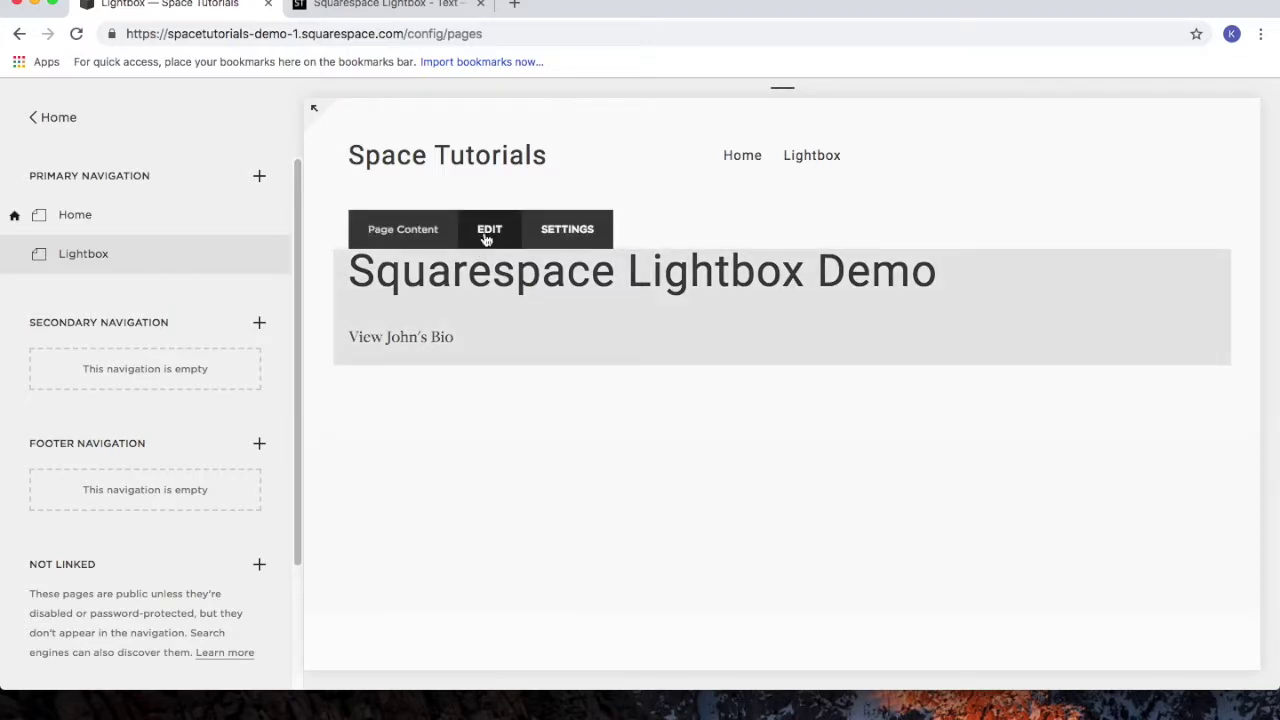
pyautogui.click(487, 238)
pyautogui.moveTo(642, 334)
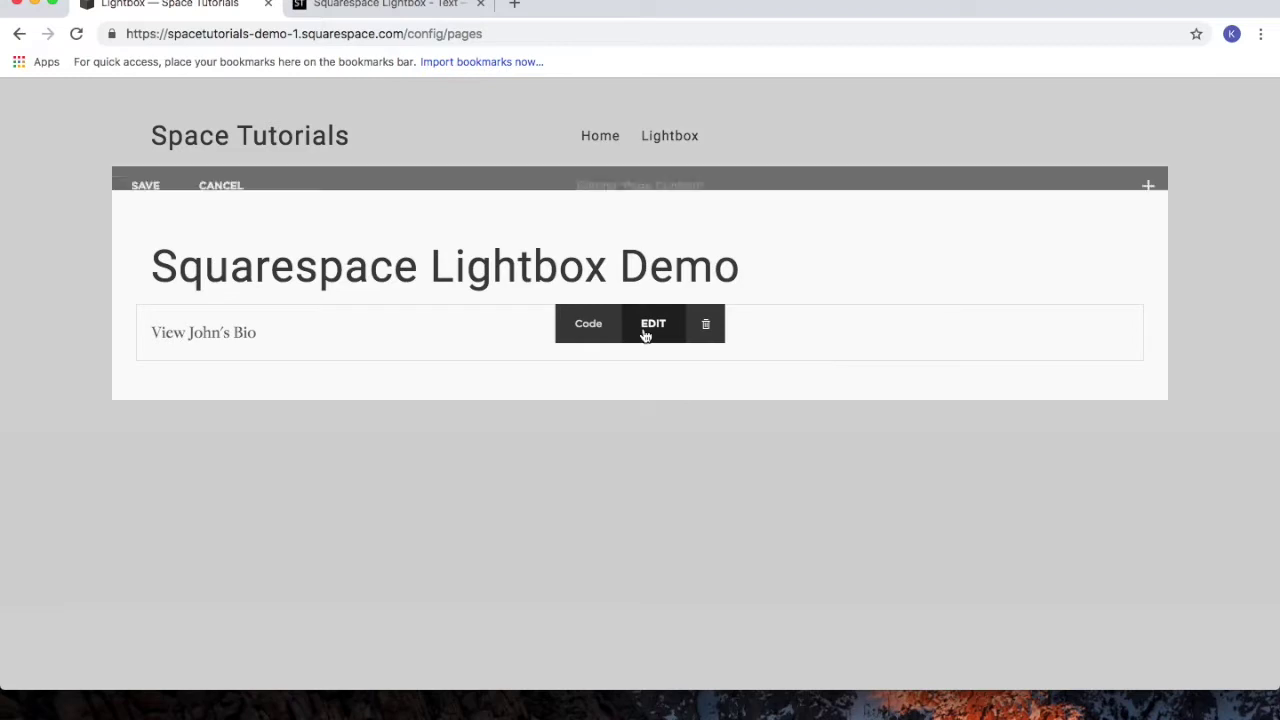
pyautogui.click(652, 324)
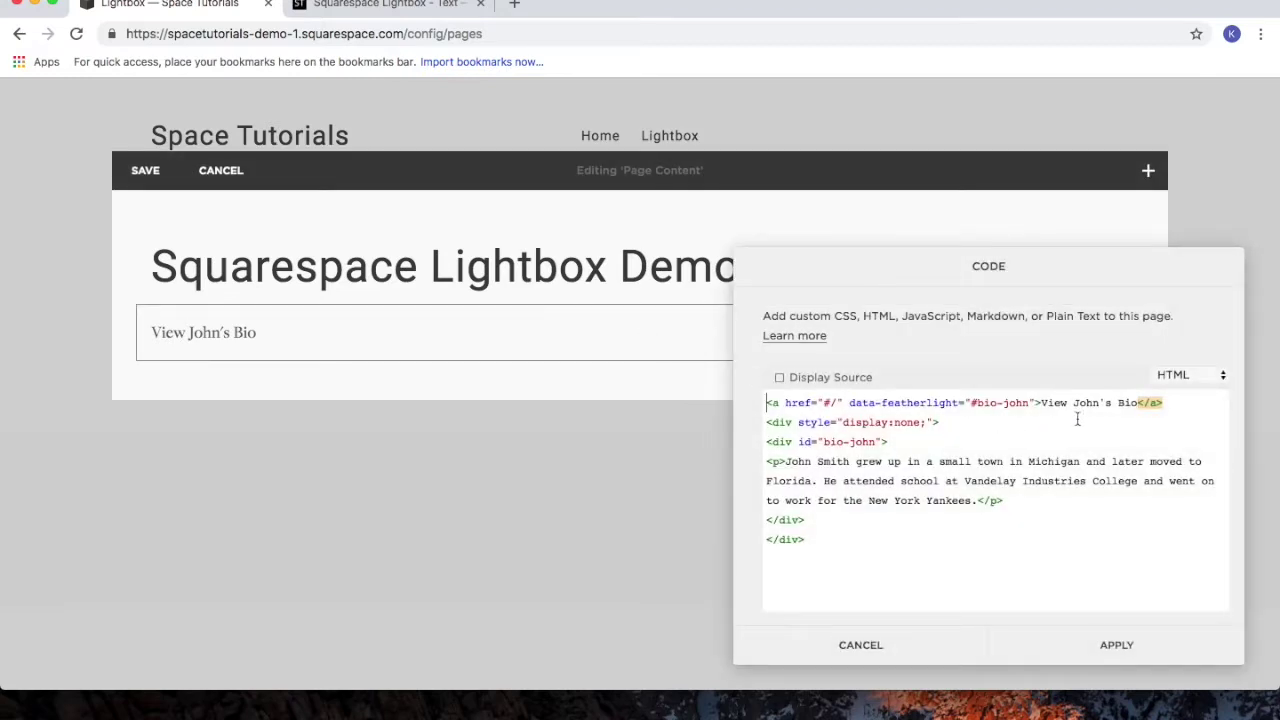
pyautogui.moveTo(1099, 403); pyautogui.dragTo(1072, 403)
pyautogui.write('Jerry')
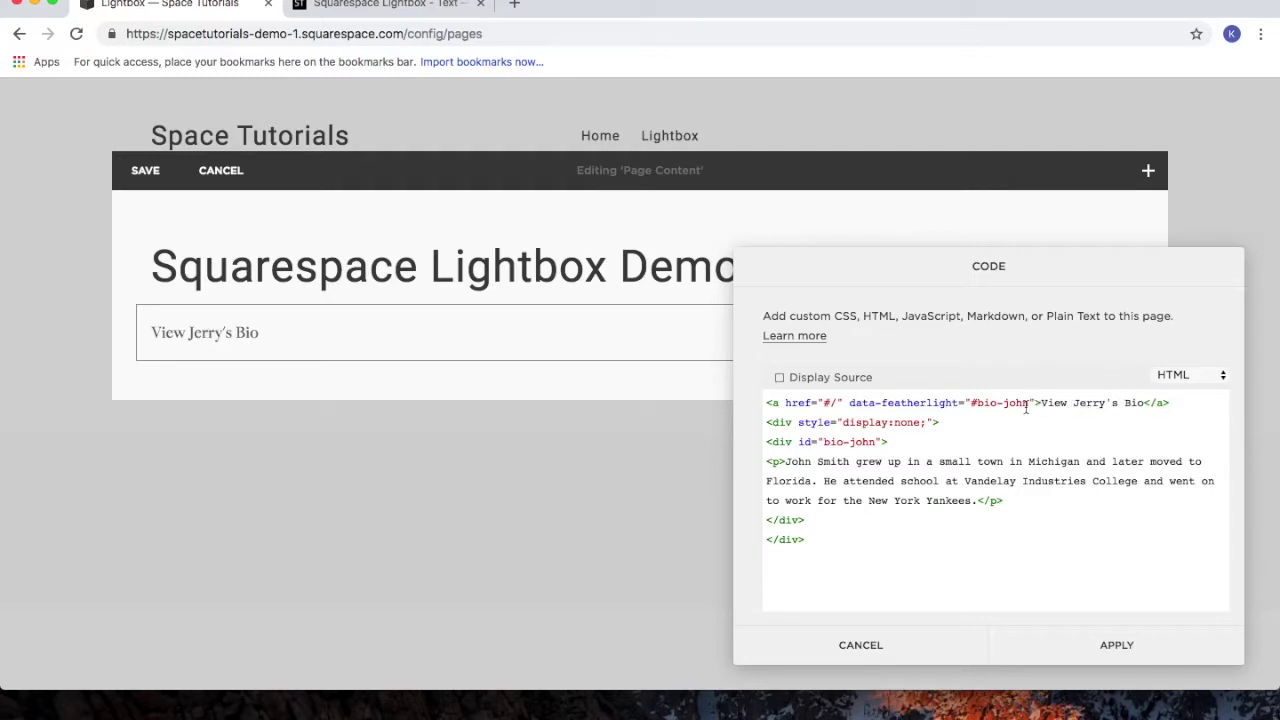
# - Change the link's data-featherlight target and the matching div id to "bio-" plus the new person's lowercase first name
pyautogui.moveTo(1029, 403); pyautogui.dragTo(1005, 403)
pyautogui.write('jerry')
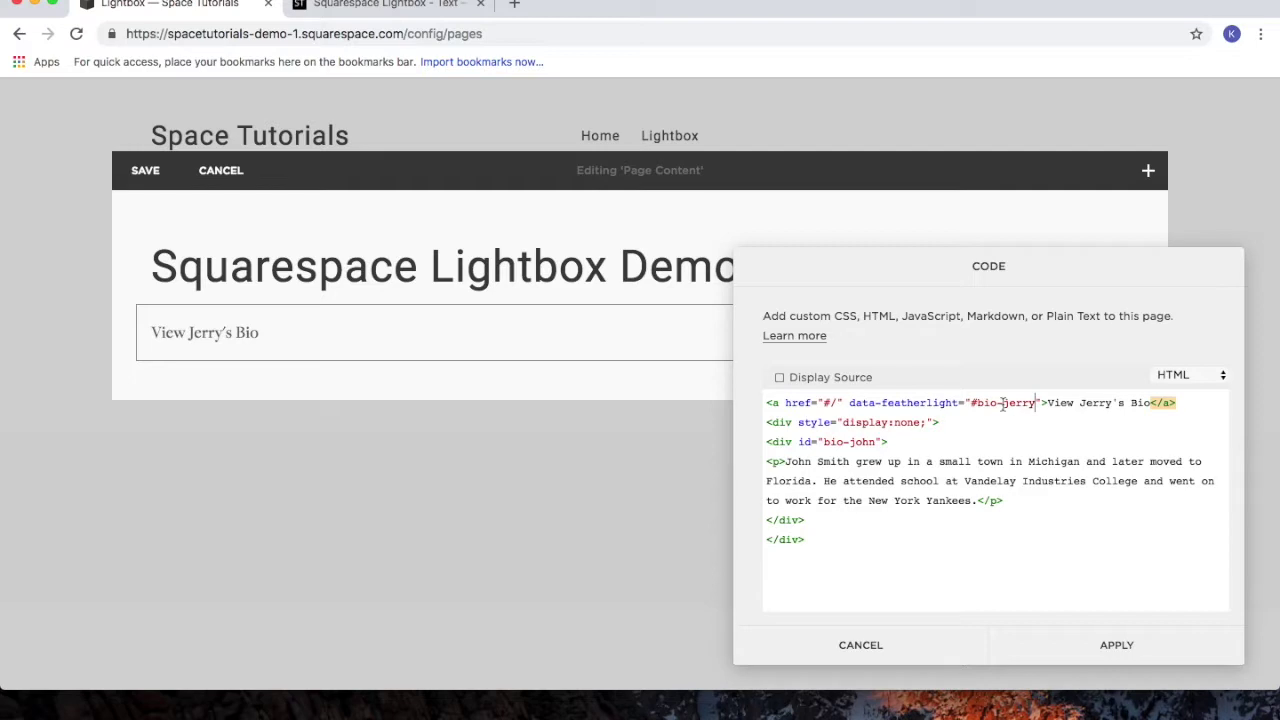
pyautogui.moveTo(1003, 403); pyautogui.dragTo(1035, 400)
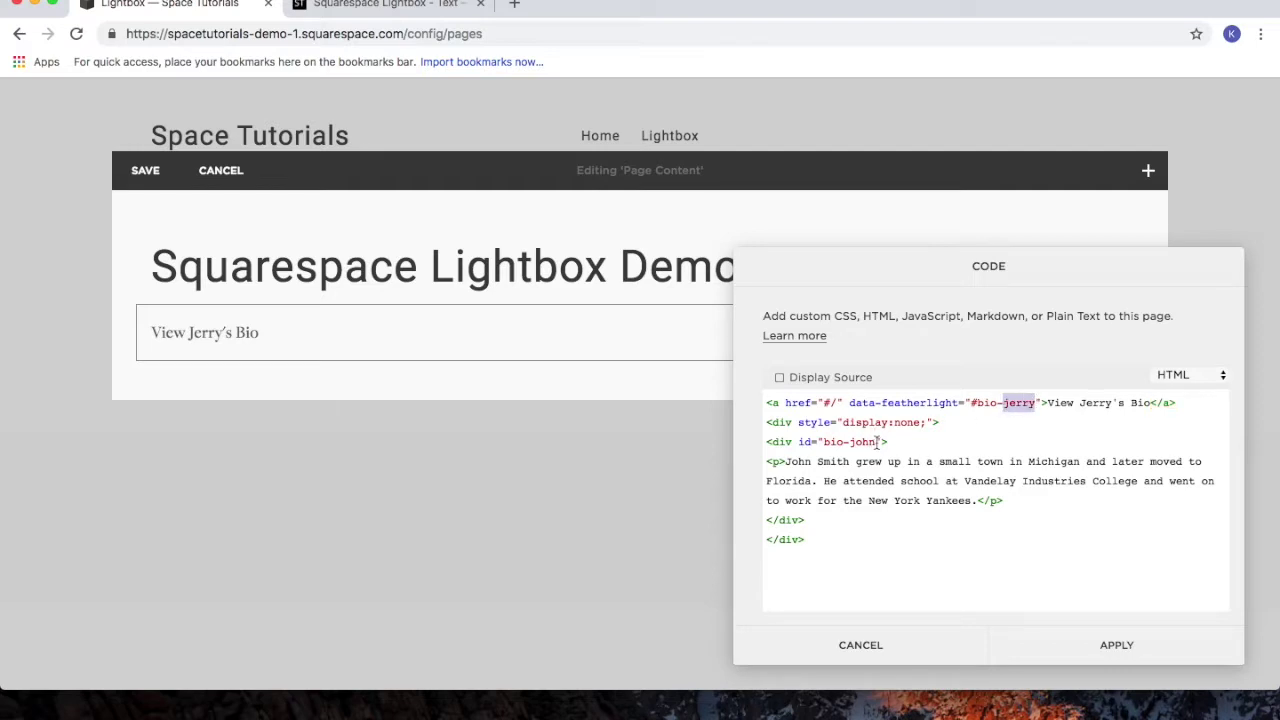
pyautogui.moveTo(879, 441); pyautogui.dragTo(850, 441)
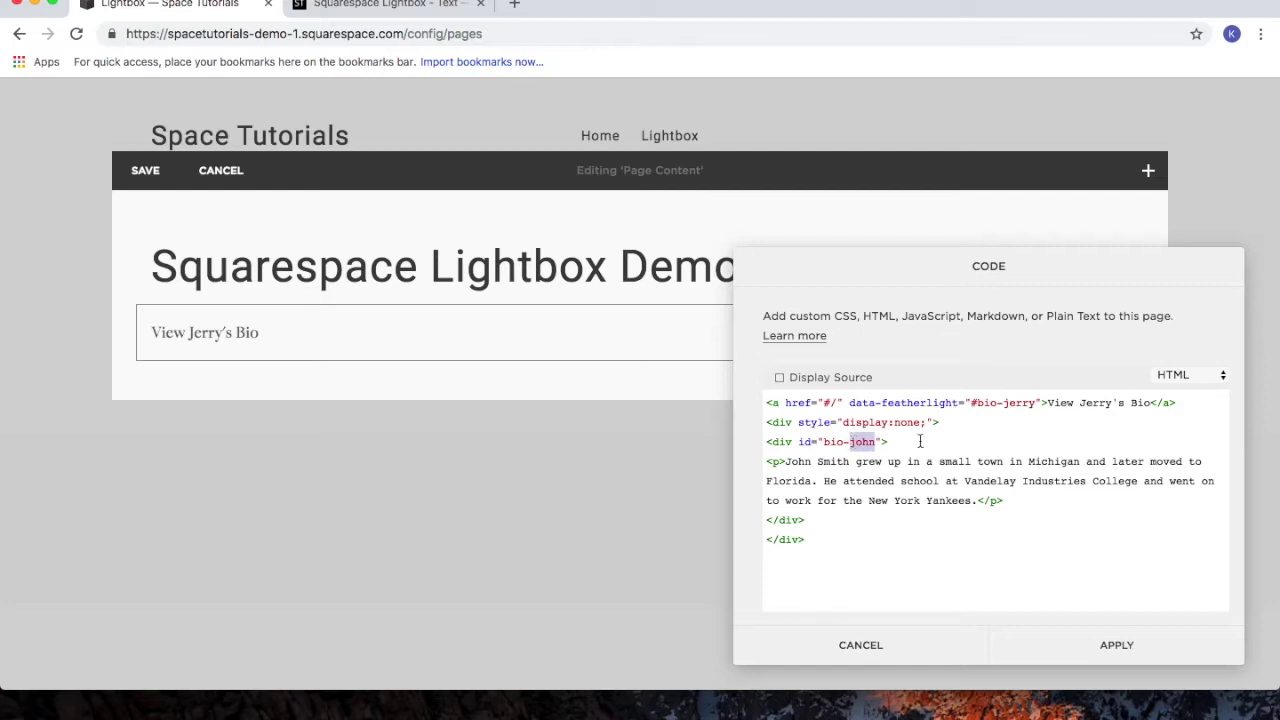
pyautogui.write('jerry')
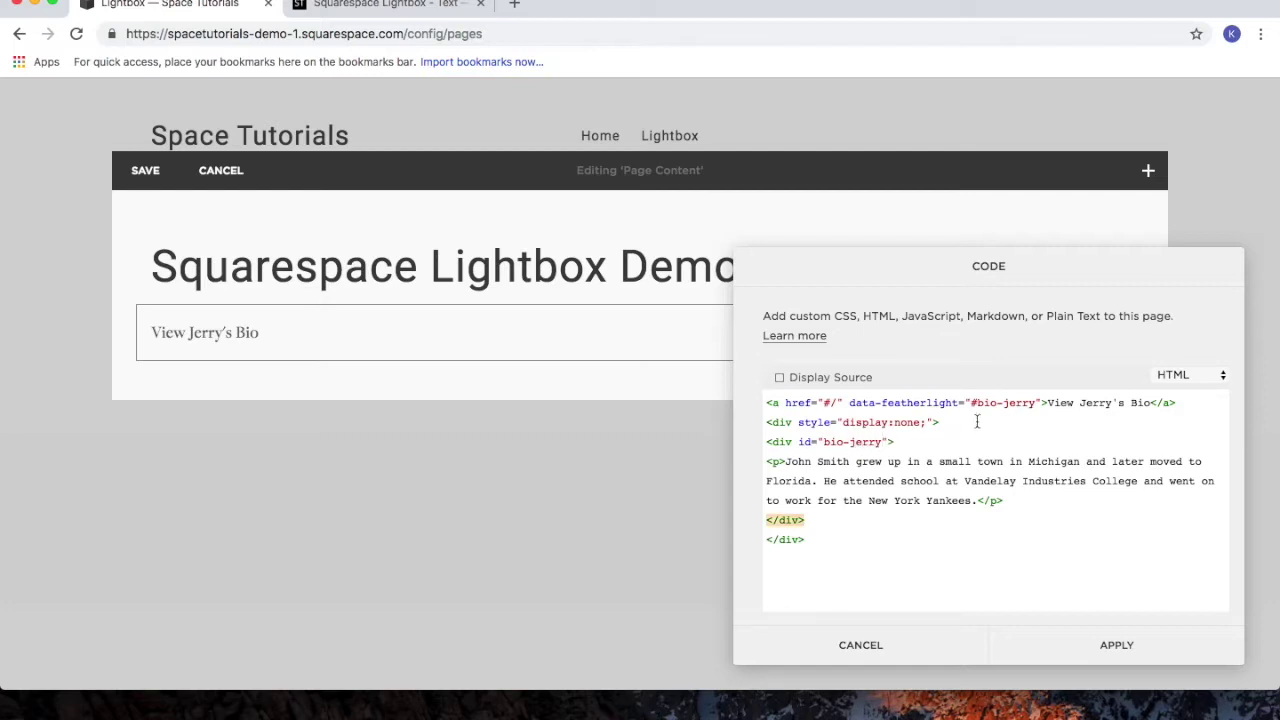
pyautogui.moveTo(970, 402); pyautogui.dragTo(1034, 402)
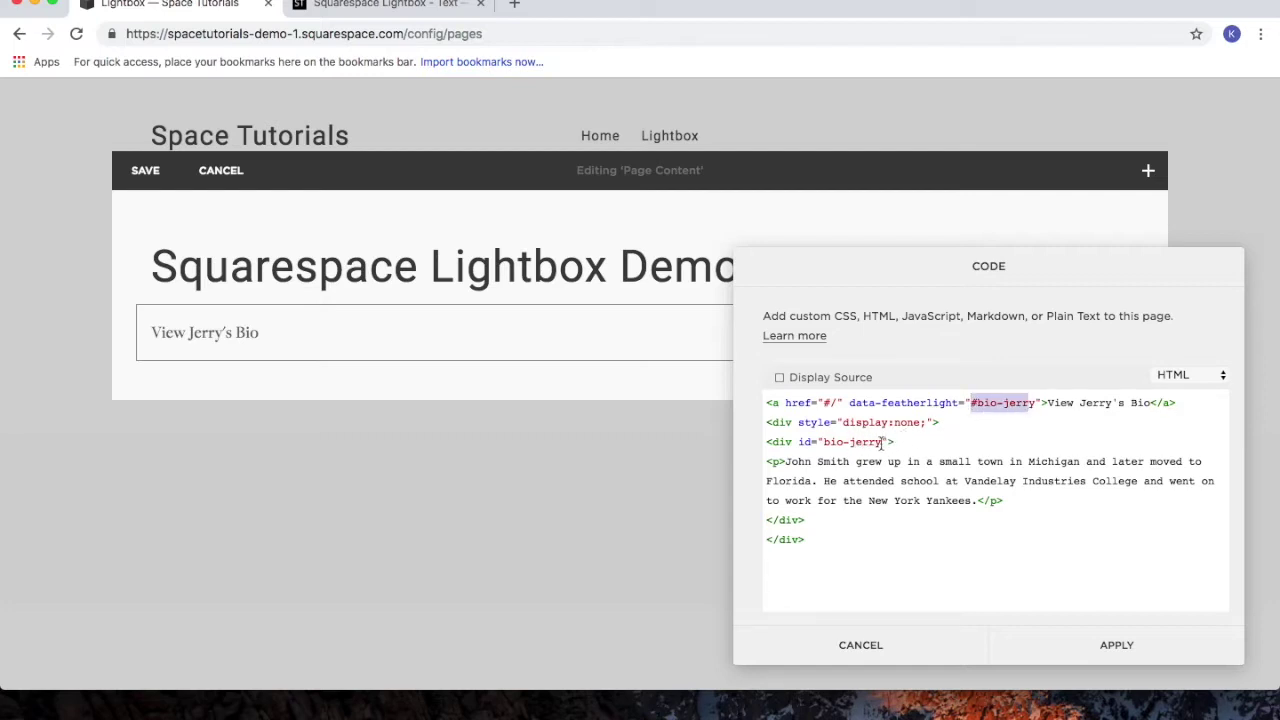
pyautogui.moveTo(881, 441); pyautogui.dragTo(825, 441)
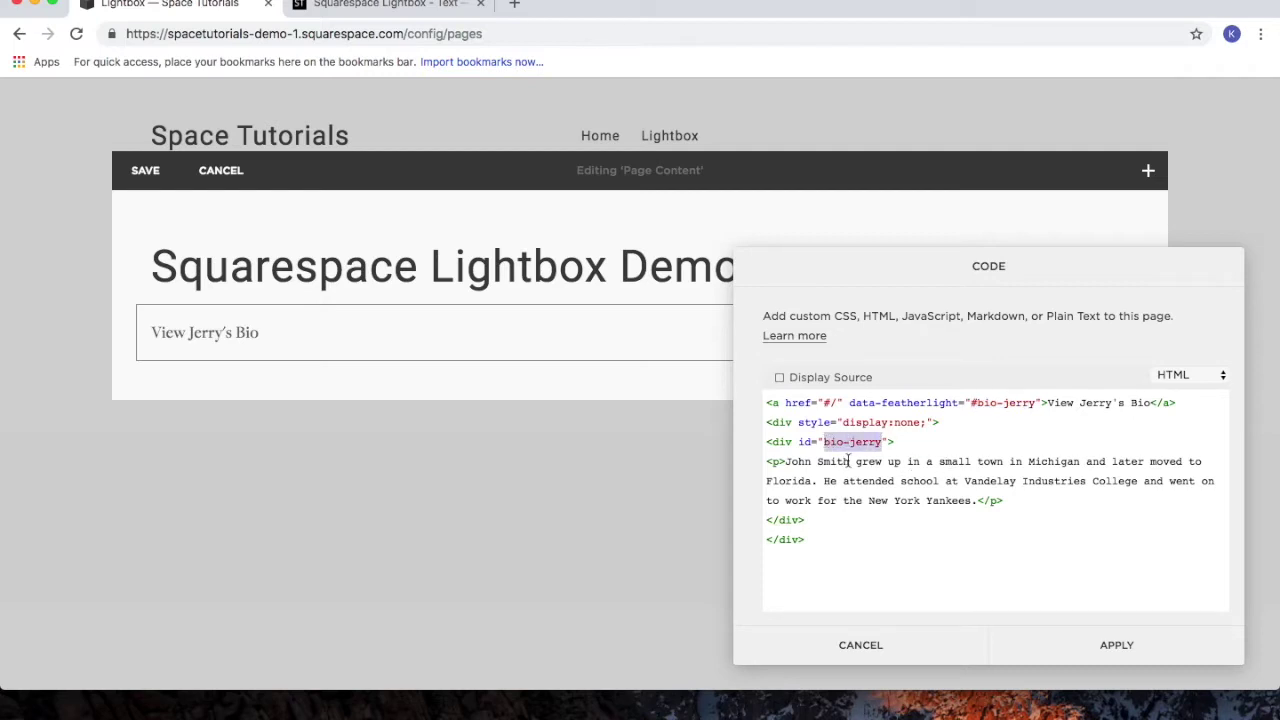
# - Replace the full name at the start of the bio paragraph with "Jerry Seinfeld" and save the updated code to the page
pyautogui.moveTo(849, 461); pyautogui.dragTo(786, 461)
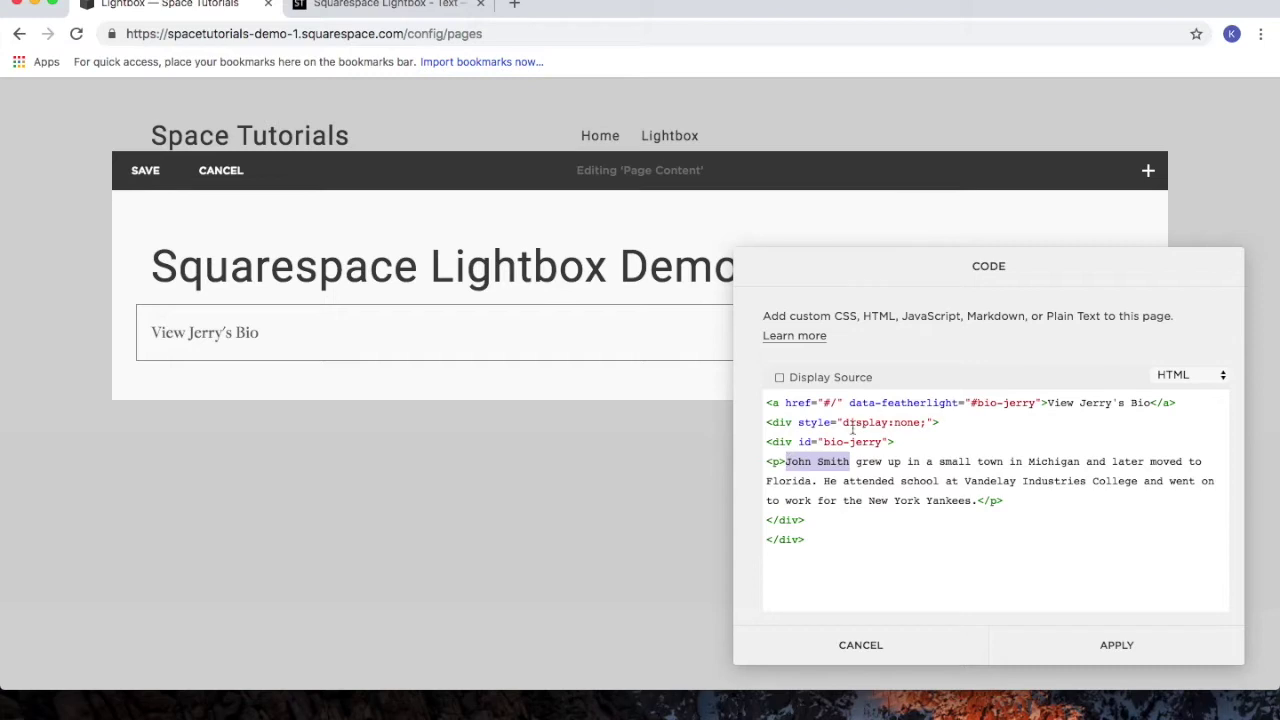
pyautogui.write('Jerry Sei')
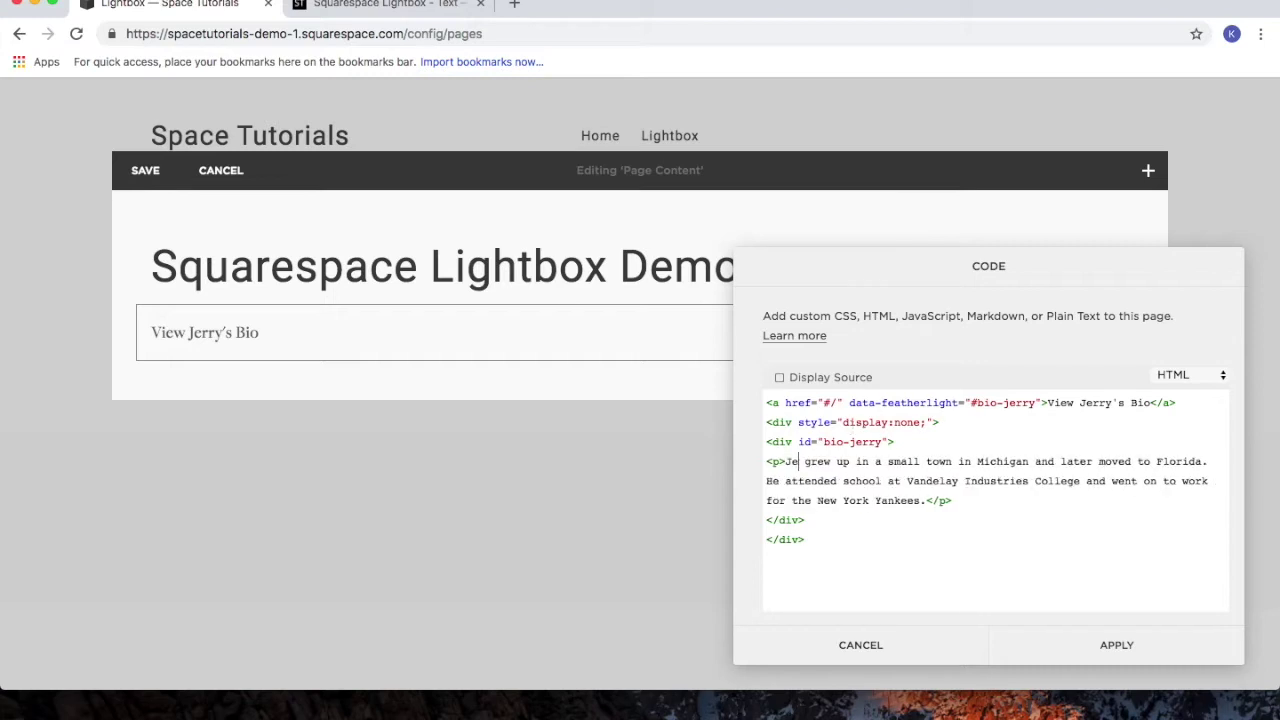
pyautogui.write('nfeld')
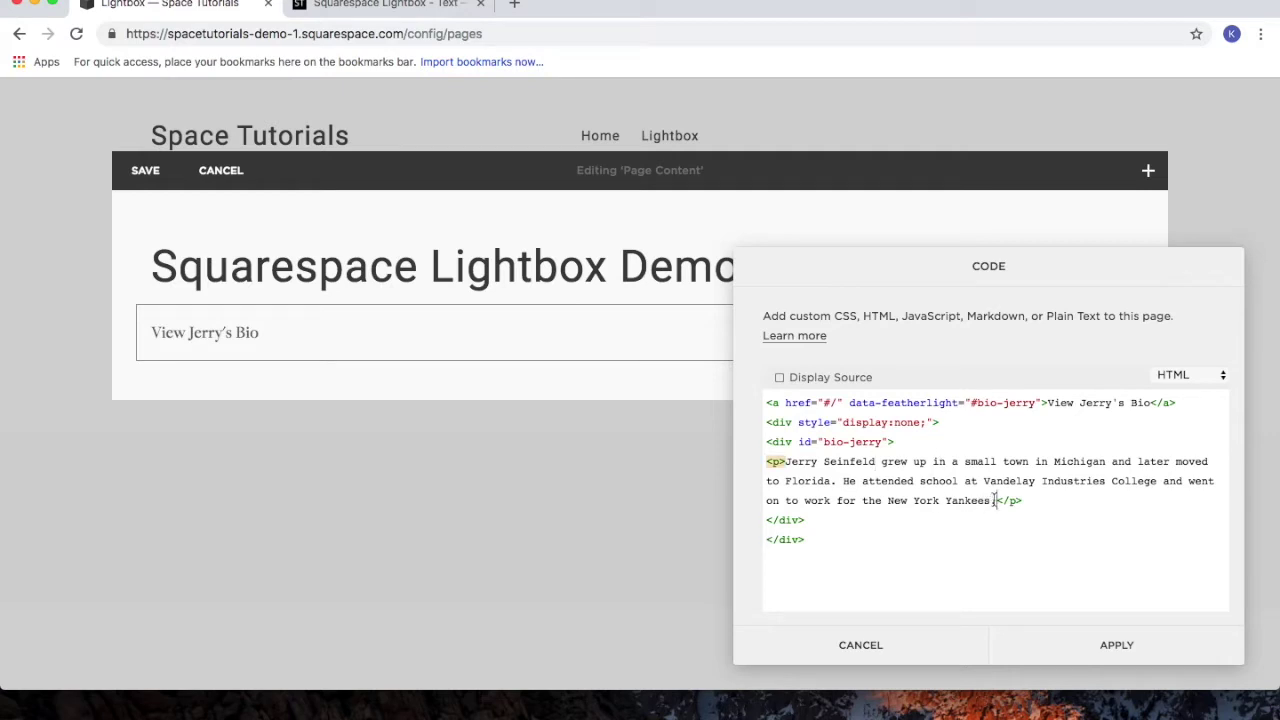
pyautogui.moveTo(995, 501); pyautogui.dragTo(882, 461)
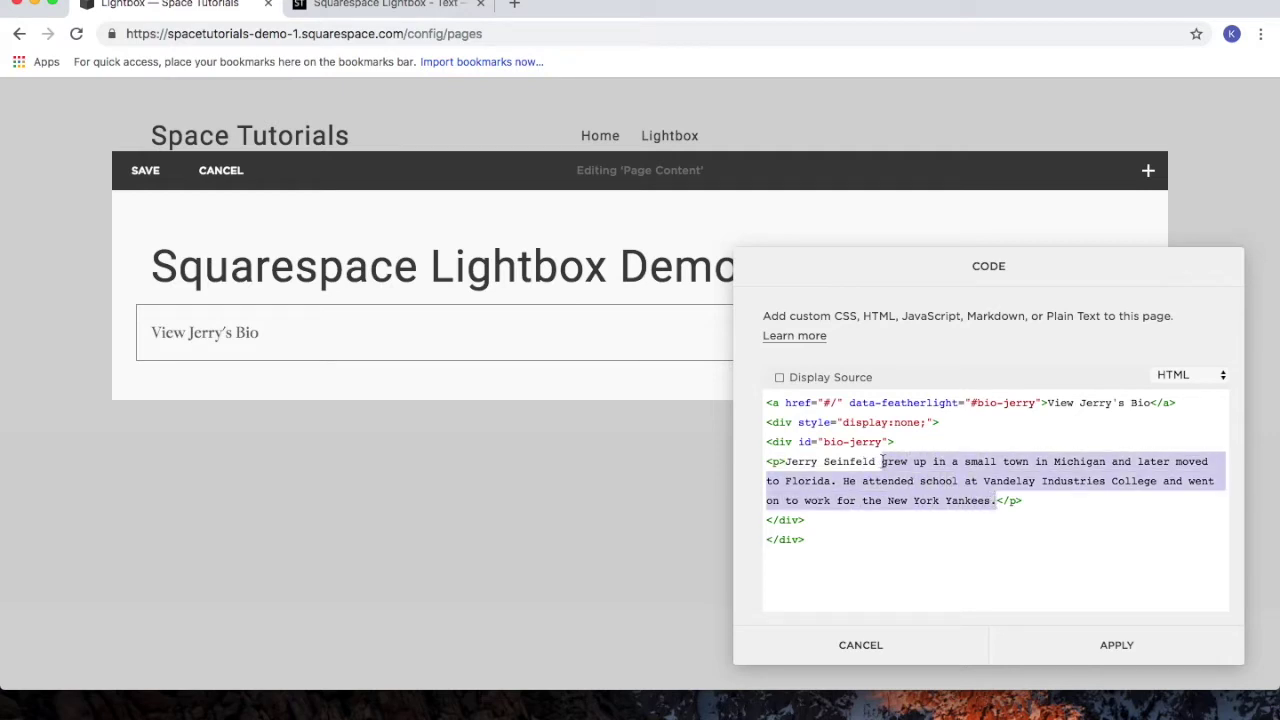
pyautogui.click(925, 472)
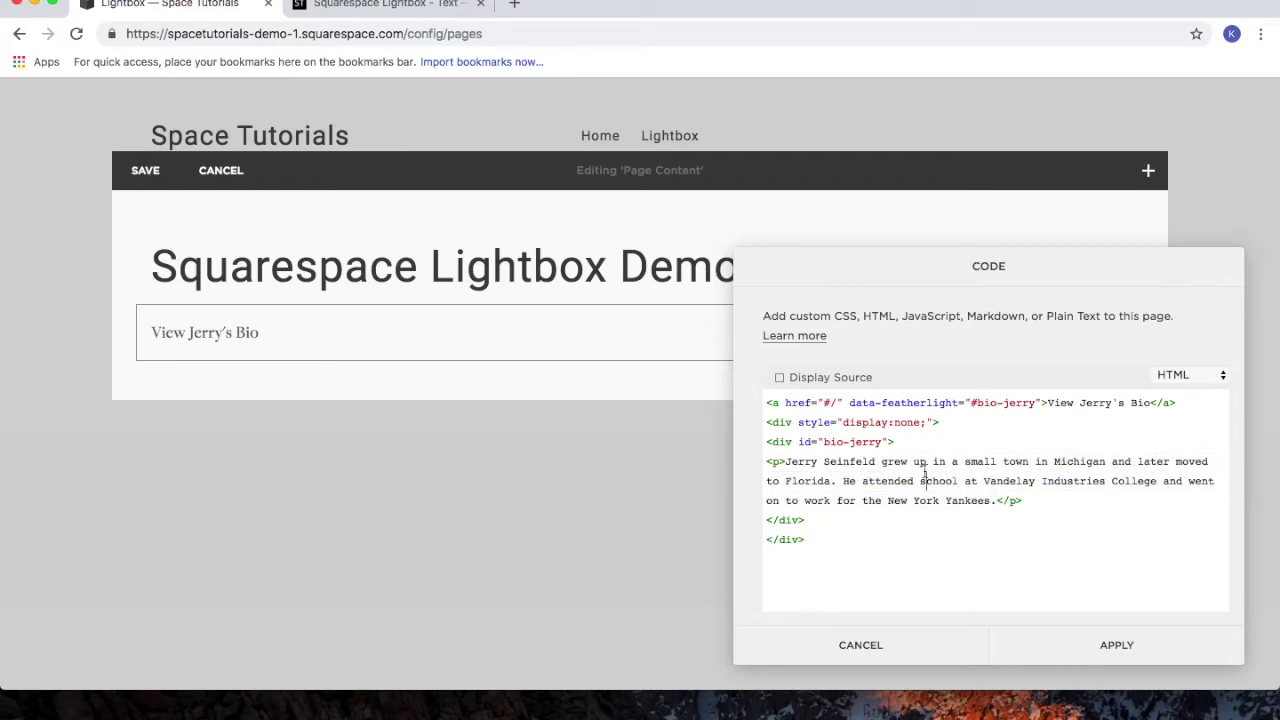
pyautogui.click(1117, 646)
pyautogui.click(150, 182)
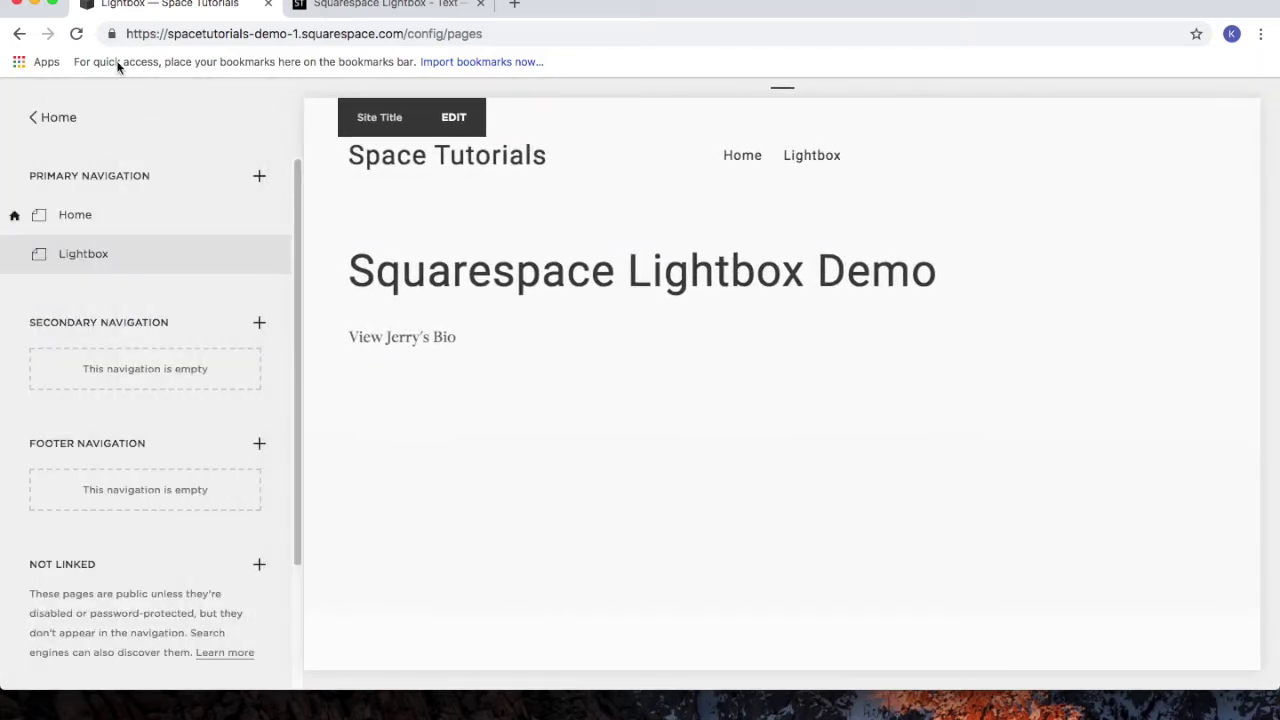
# - Reload the page and test the renamed bio link by opening its lightbox and closing it again
pyautogui.click(77, 36)
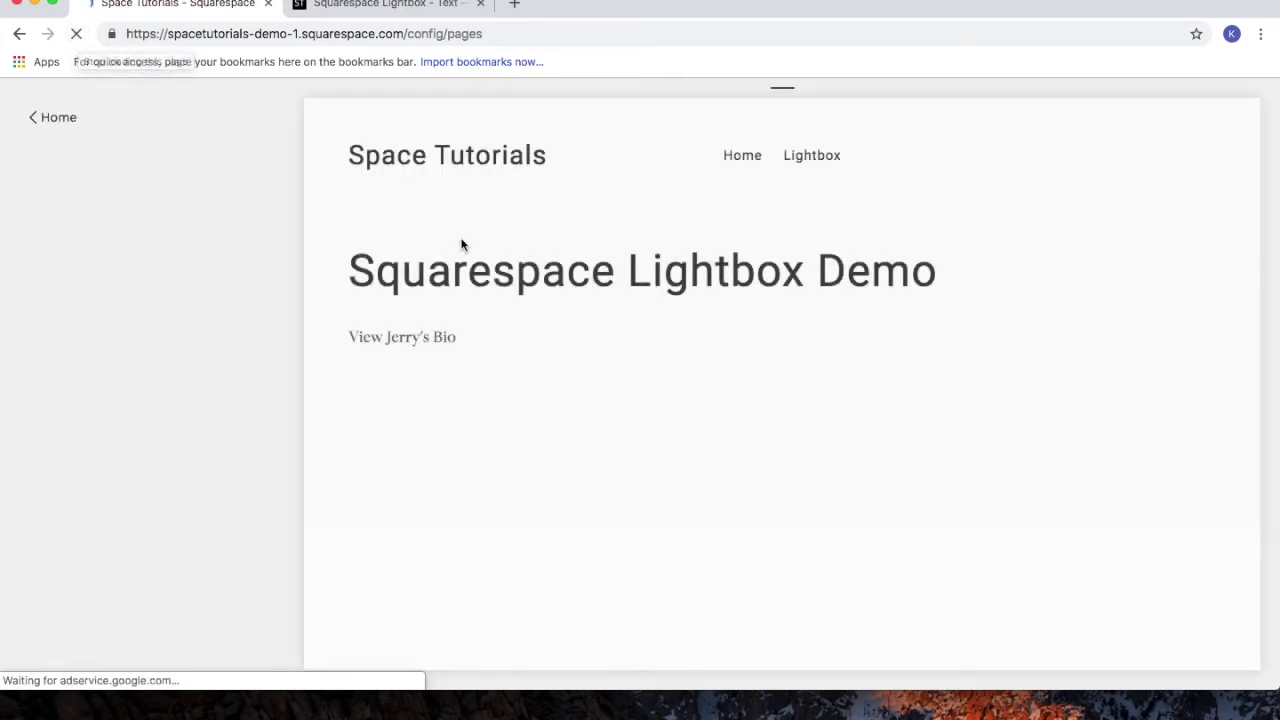
pyautogui.click(432, 348)
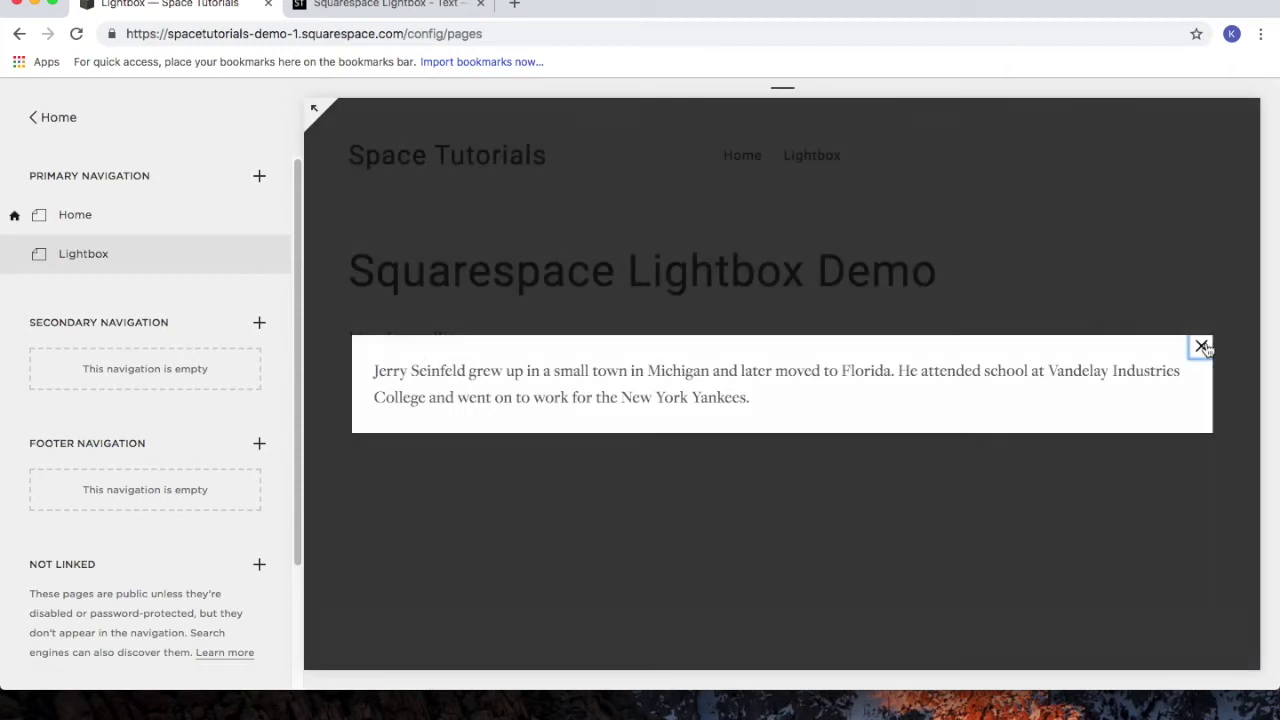
pyautogui.click(1202, 347)
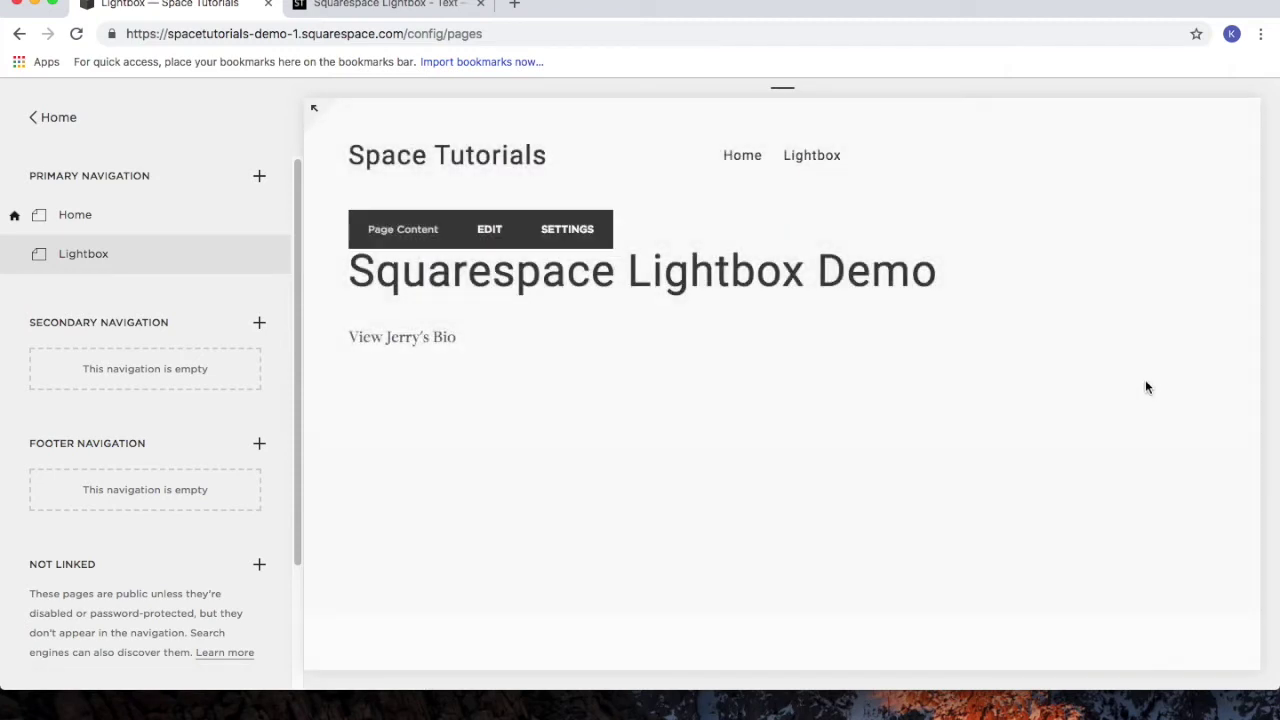